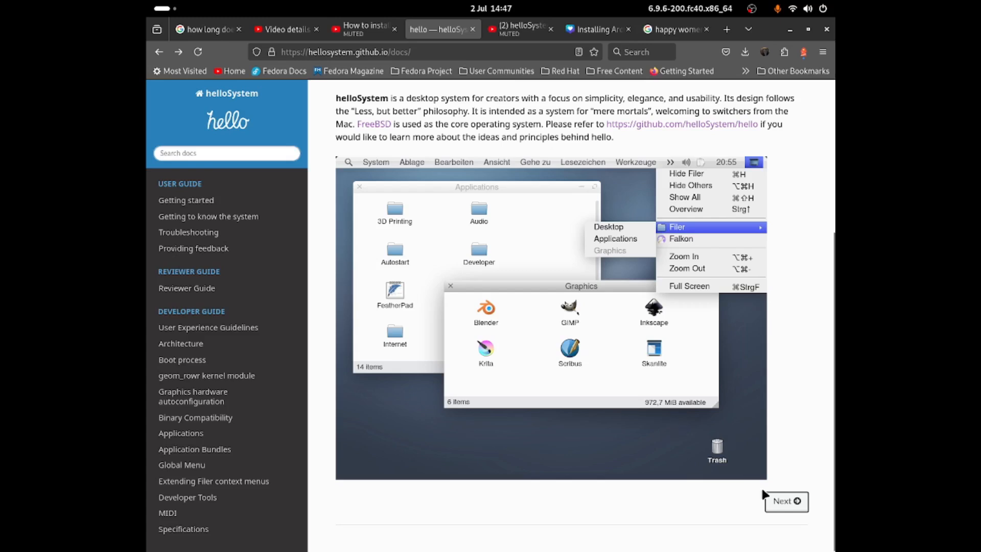
Go to the helloSystem Getting started page and scroll down to the Downloading section with r0.8.1
click(786, 501)
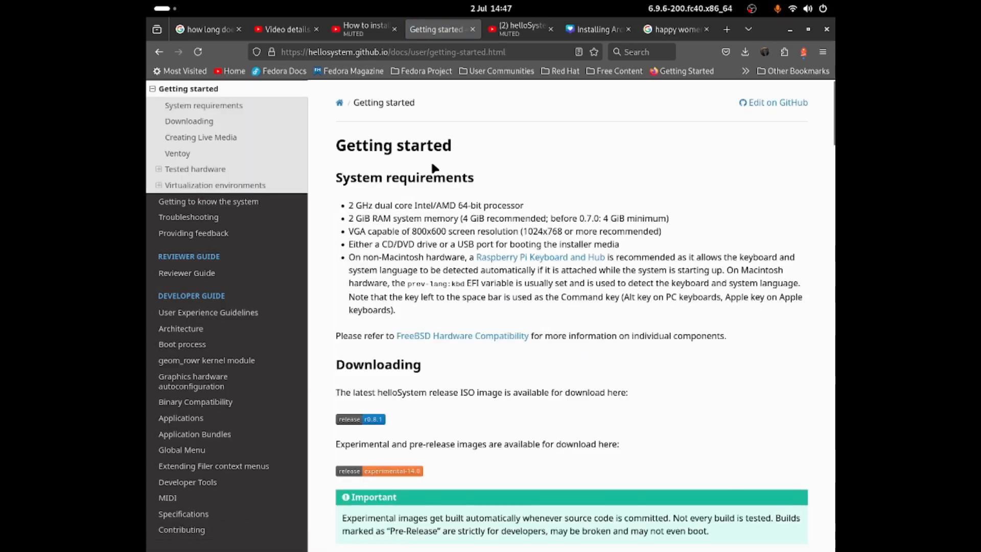
scroll(434, 169, down, 2)
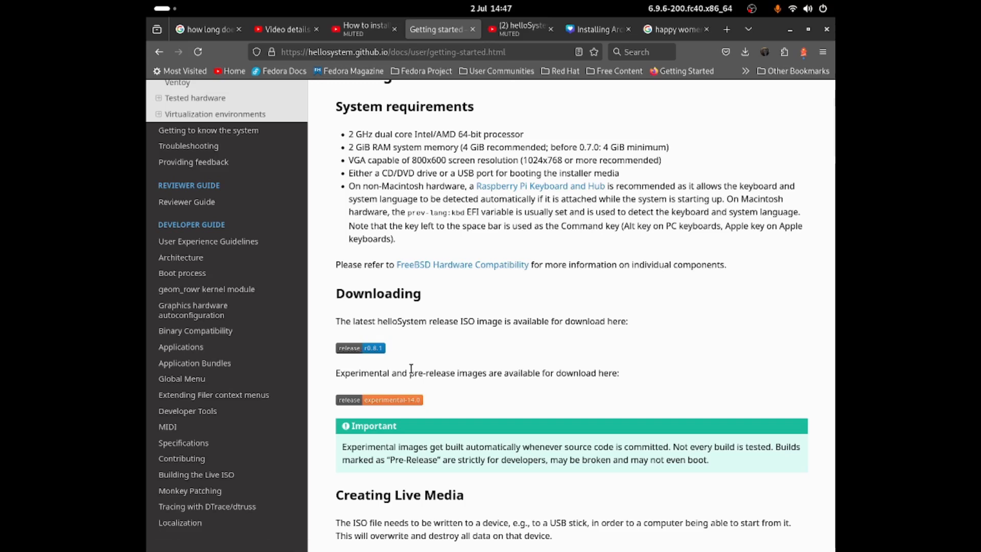
Open the r0.8.1 release page on GitHub and scroll down to its Assets list
click(359, 349)
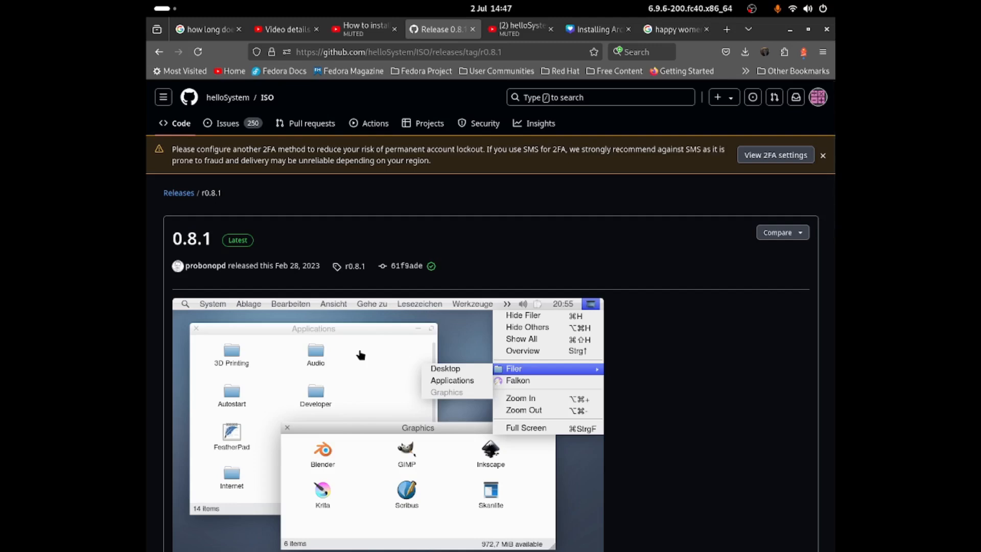
scroll(361, 354, down, 10)
scroll(363, 352, down, 10)
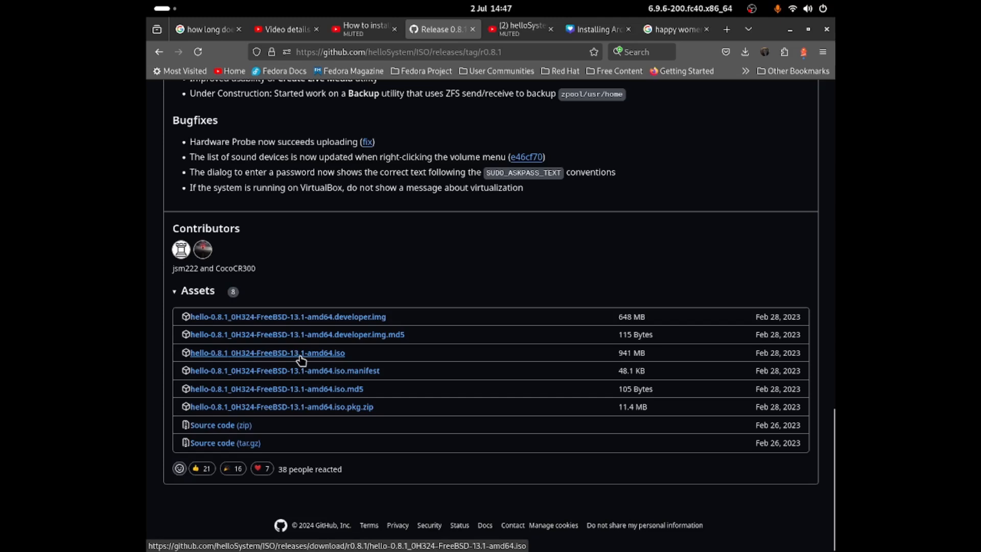
Start downloading the helloSystem .iso asset, then cancel the duplicate download and close the downloads list
click(339, 360)
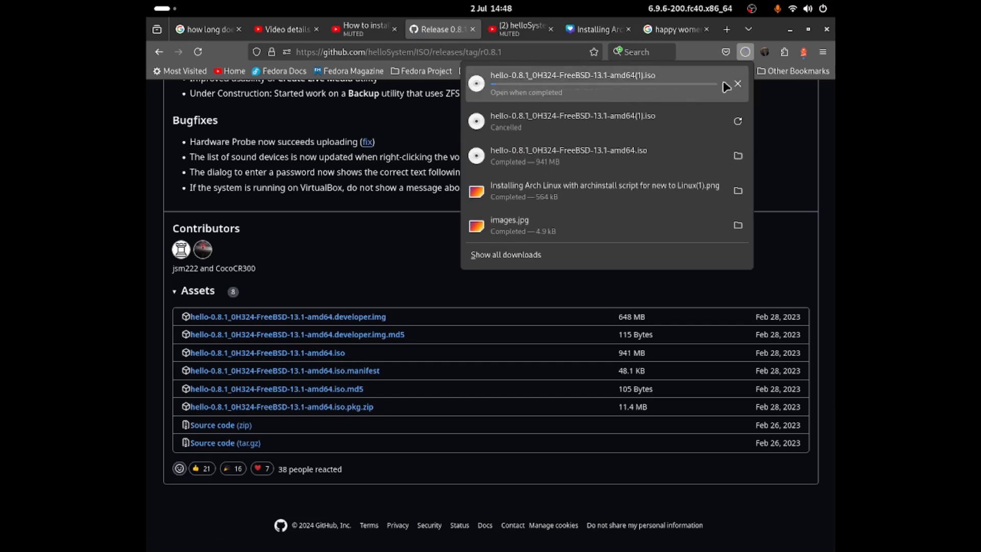
click(737, 83)
click(774, 129)
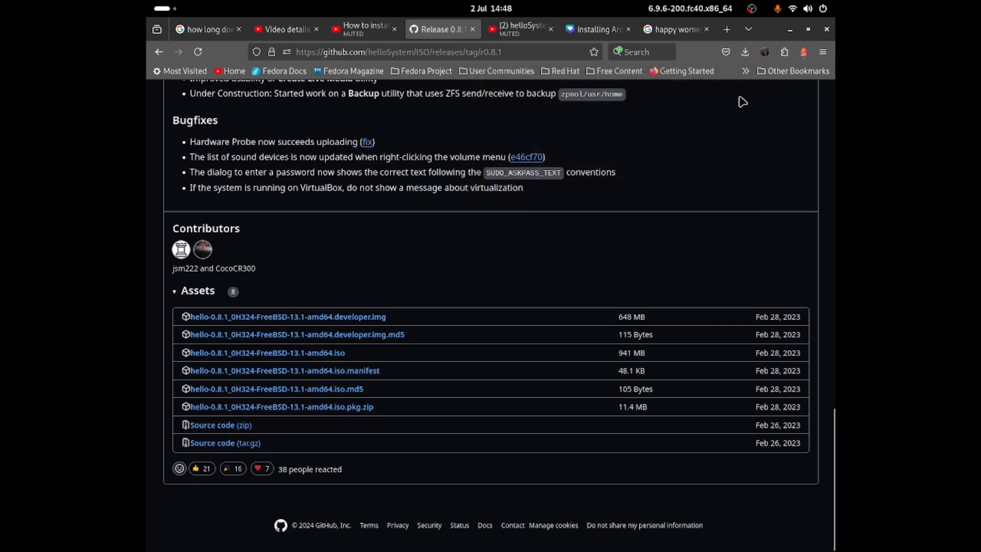
Launch GNOME Boxes from the dock and boot the hello-OS virtual machine
mouse_move(628, 546)
click(609, 528)
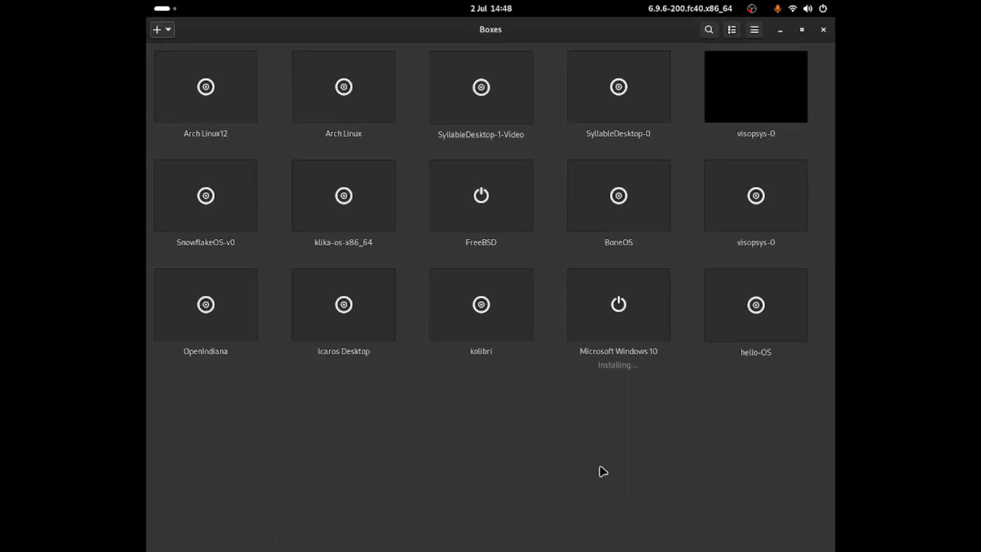
click(744, 330)
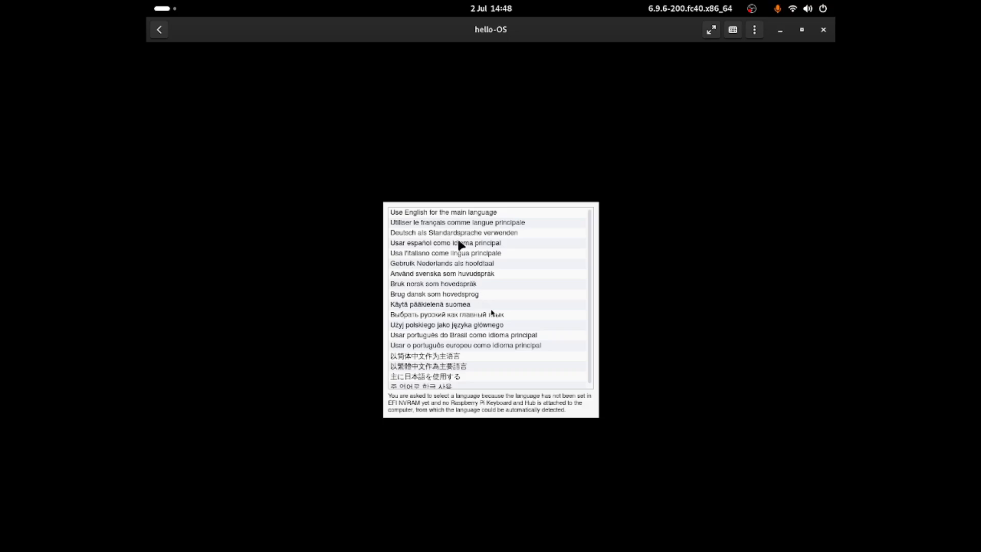
Pick English as the main language in the VM and launch the Install helloSystem desktop icon
click(428, 210)
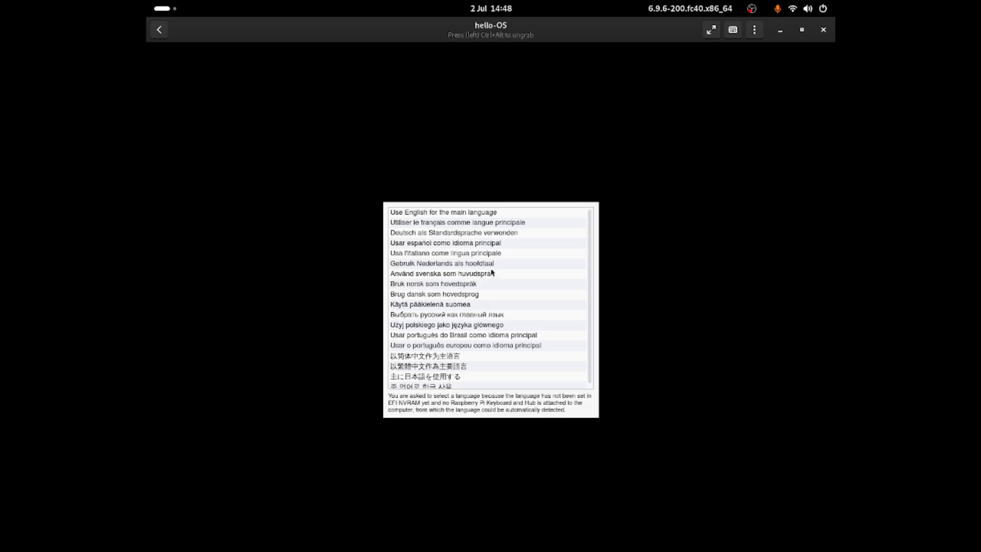
click(484, 213)
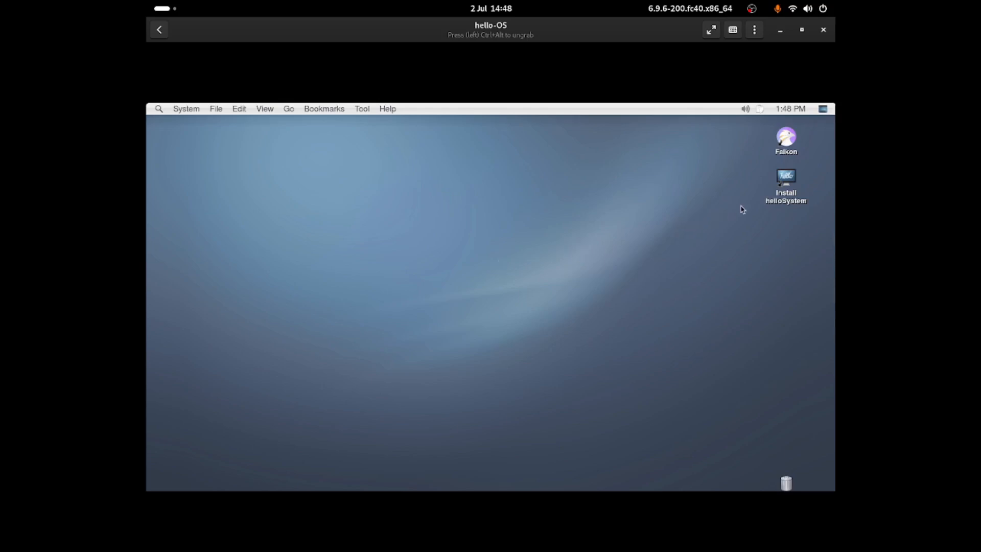
double_click(782, 188)
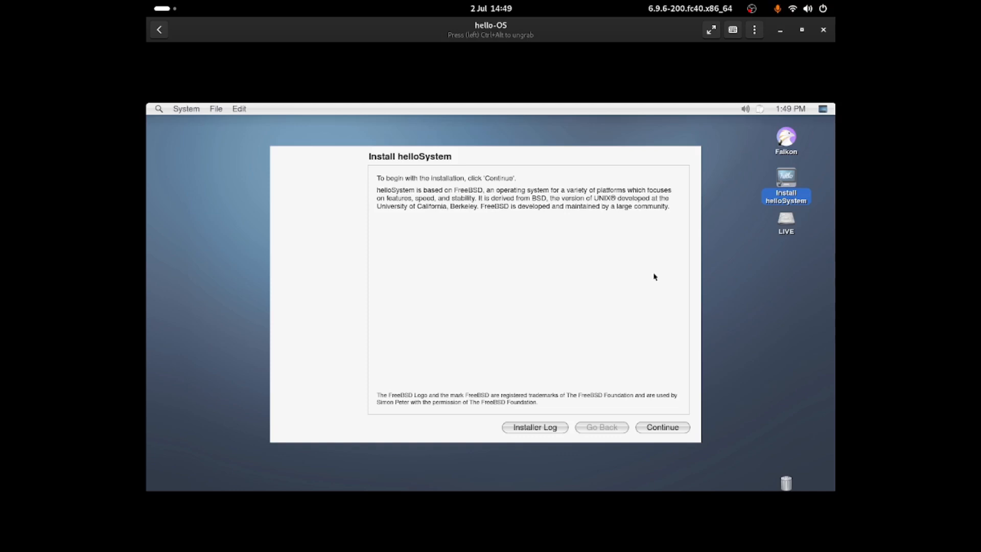
Pass the installer welcome page, review the License Terms, and accept them
click(659, 428)
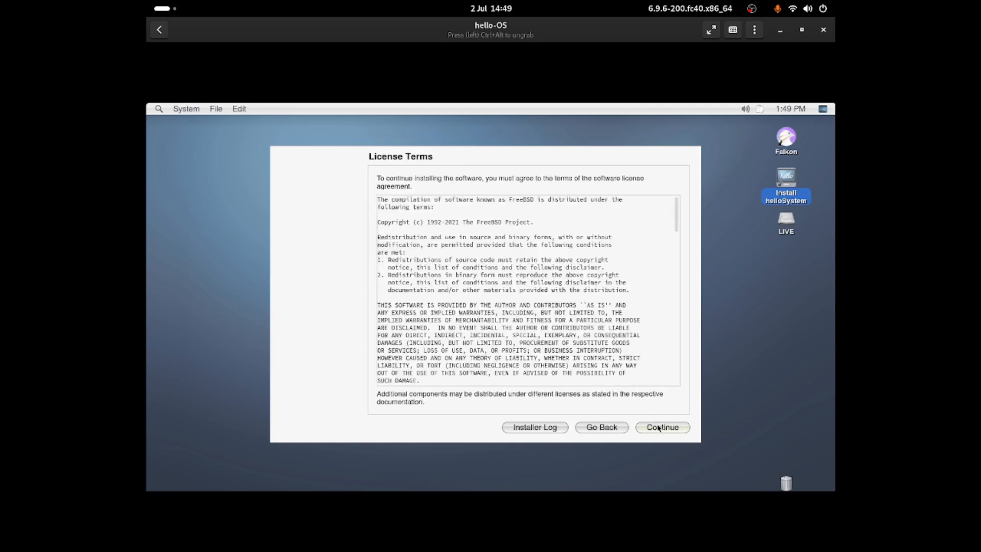
scroll(511, 324, down, 5)
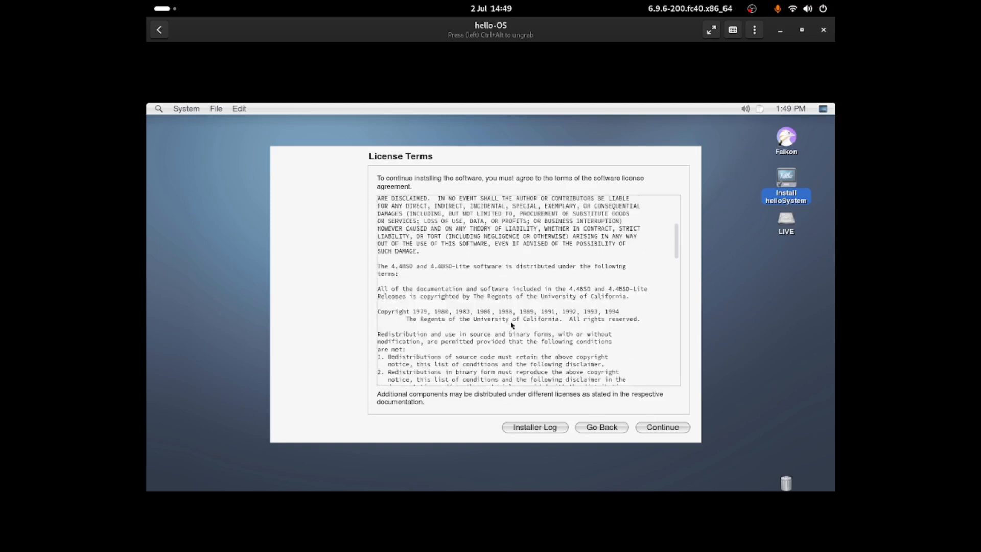
scroll(511, 325, up, 4)
scroll(562, 340, down, 3)
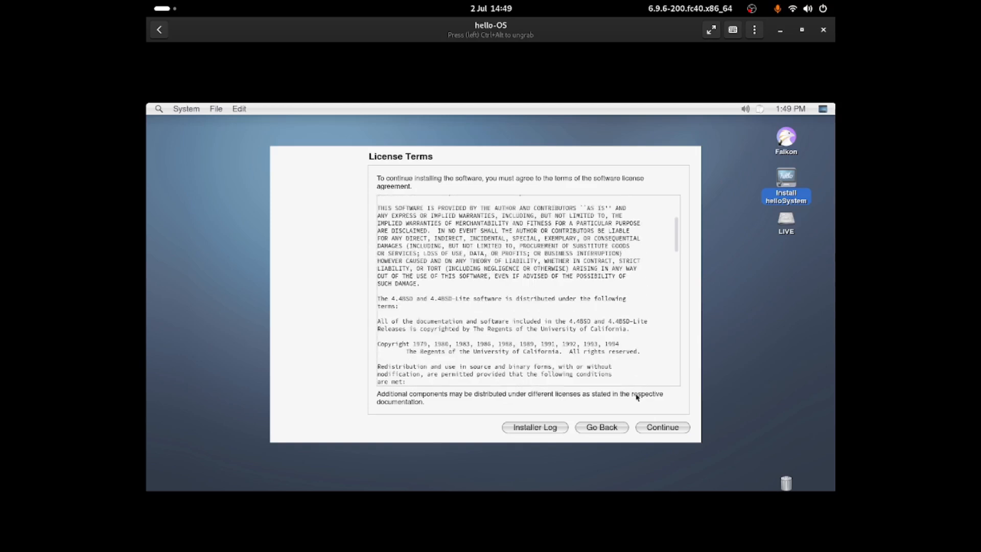
click(659, 427)
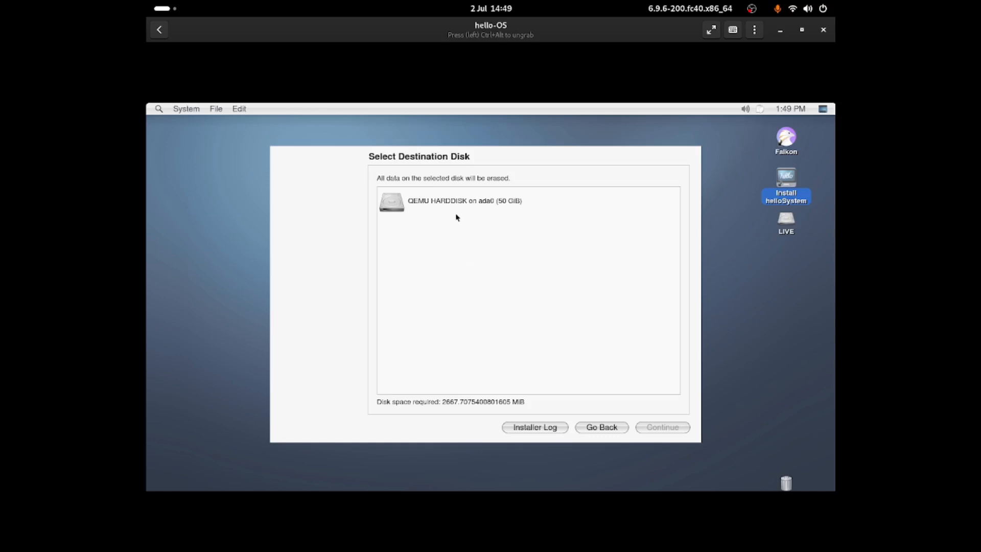
Choose the 50 GiB QEMU HARDDISK ada0 as the destination, confirming the erase warning
click(488, 210)
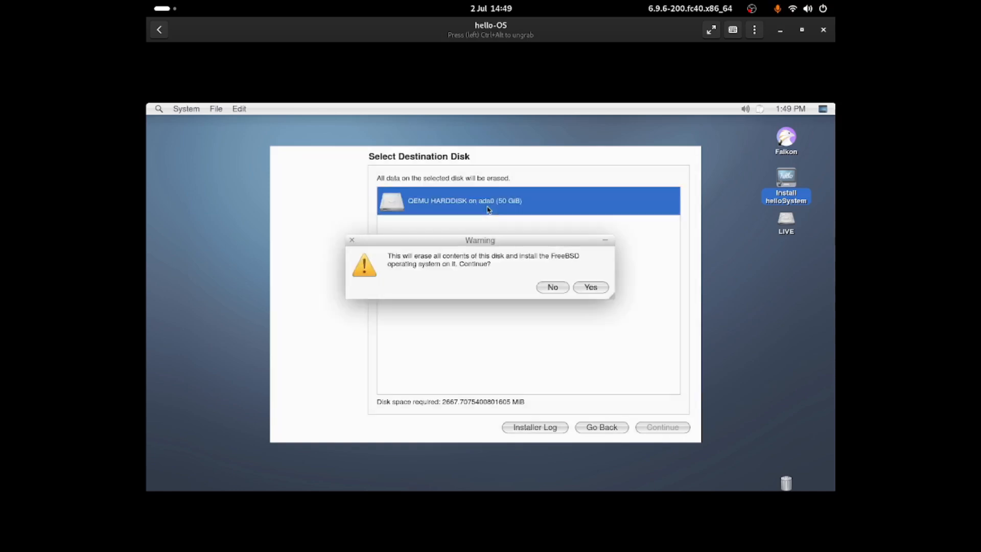
click(592, 289)
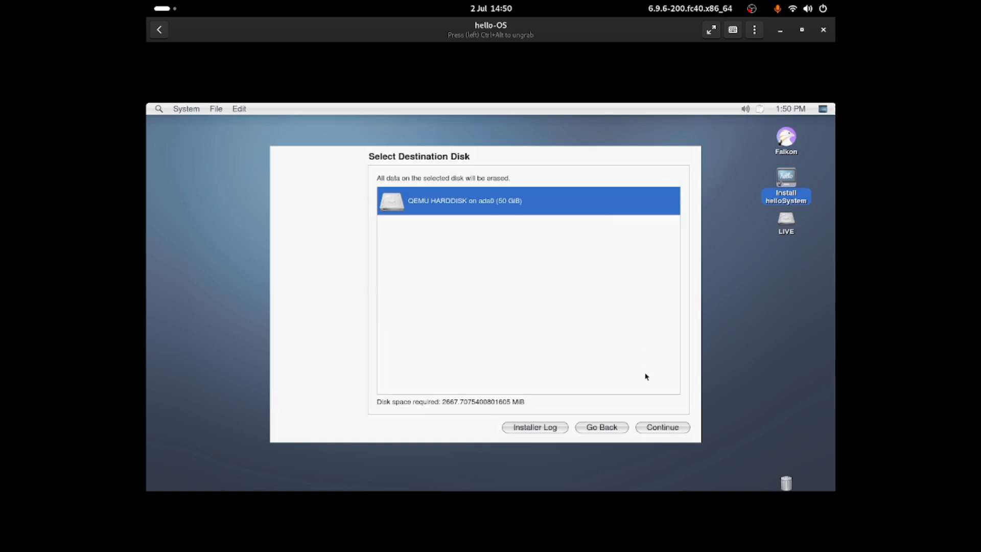
click(659, 429)
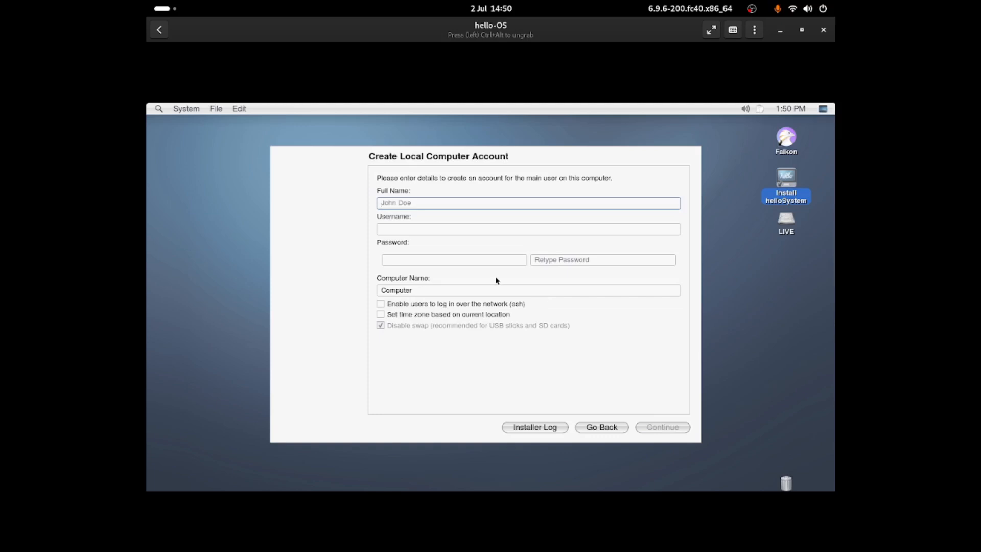
Enter the user's full name and the account password twice to confirm
text(jona)
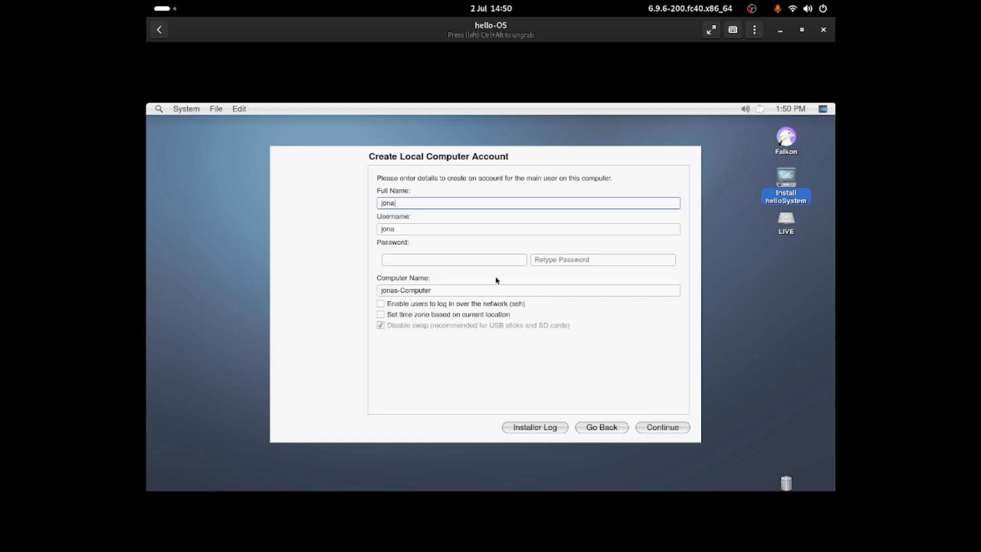
text(than steadman)
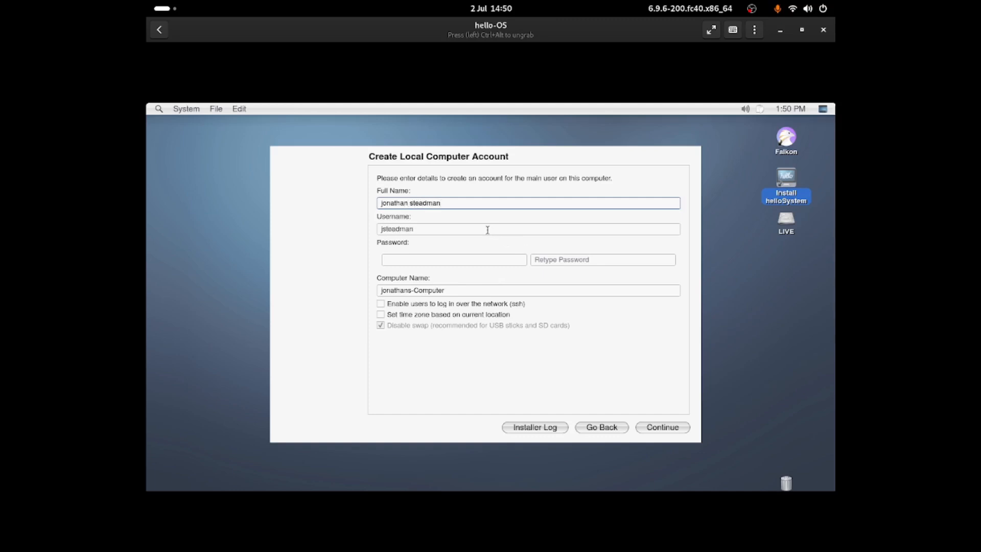
click(391, 256)
text(••••••)
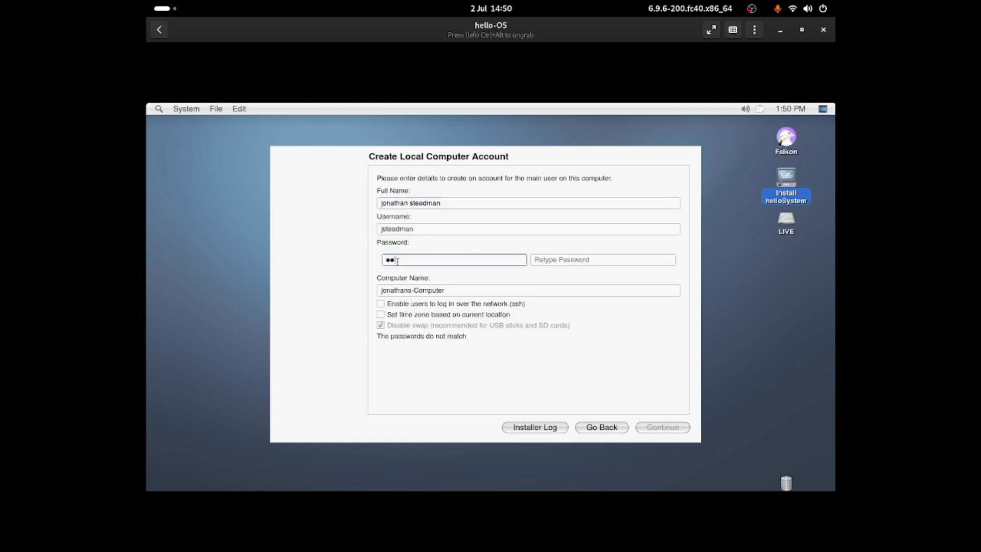
text(•••)
click(593, 255)
text(•••••••••)
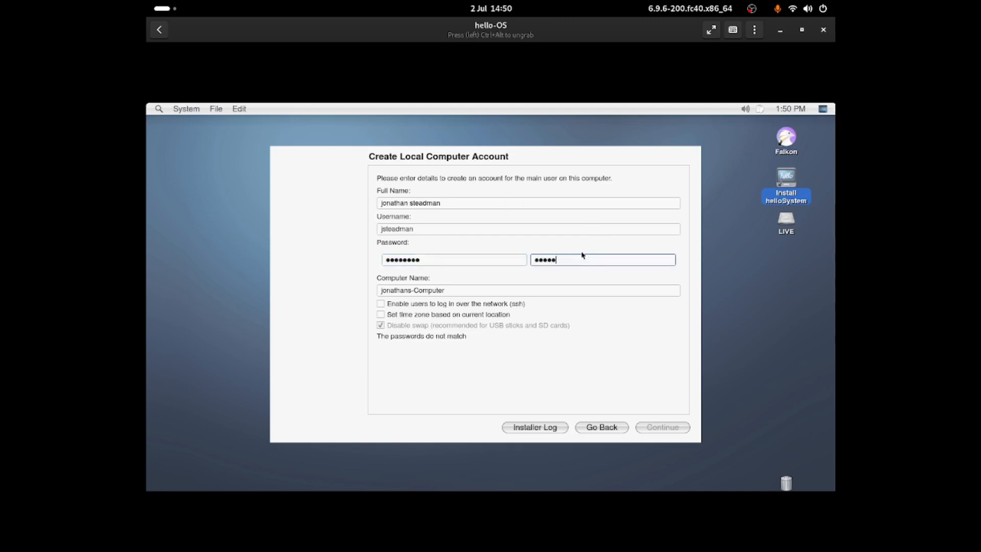
Rename the computer to 'hellosystemos' and set the time zone from current location
drag(509, 290, 381, 289)
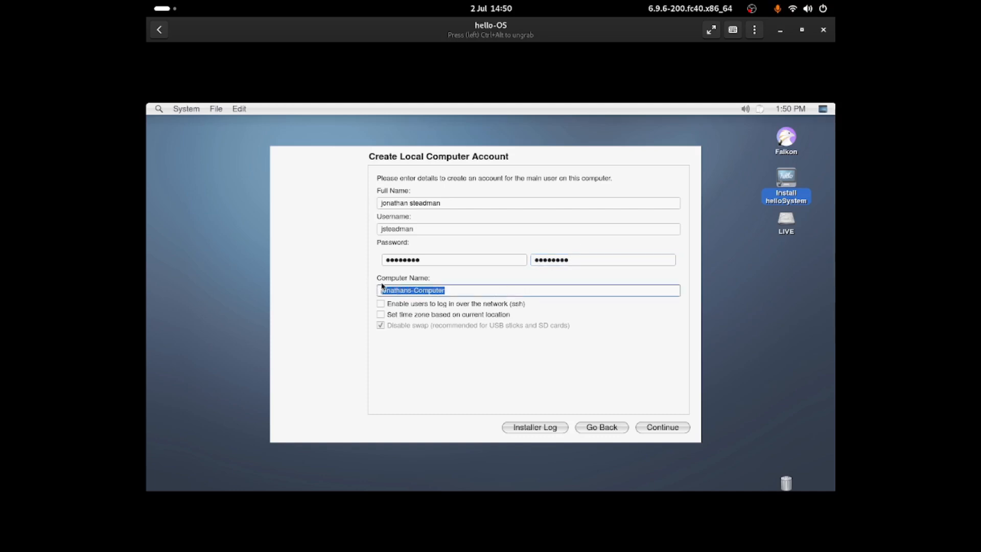
key(BackSpace)
text(hellos)
key(BackSpace)
key(BackSpace)
text(ystemos)
click(382, 315)
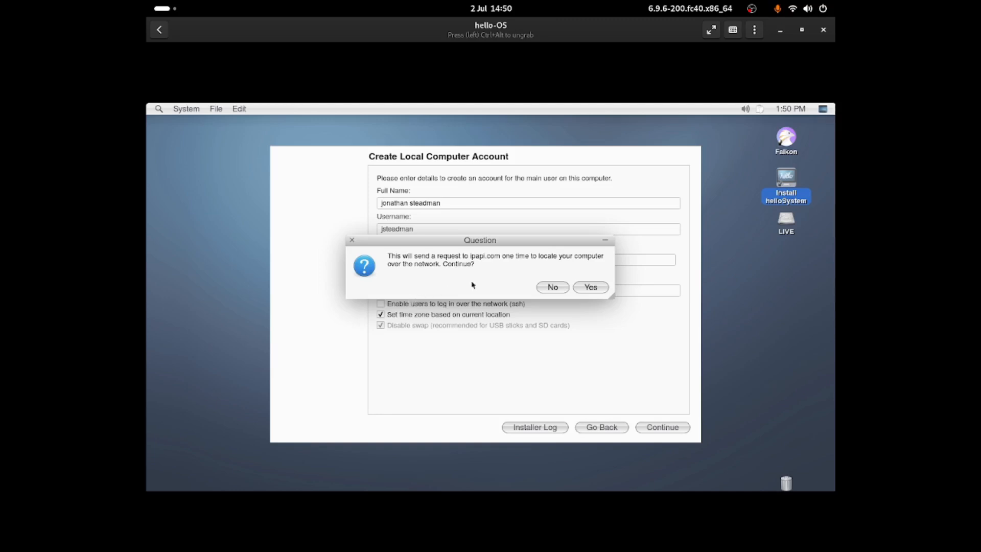
Allow the location lookup for the Europe/London time zone and start installing helloSystem
click(576, 288)
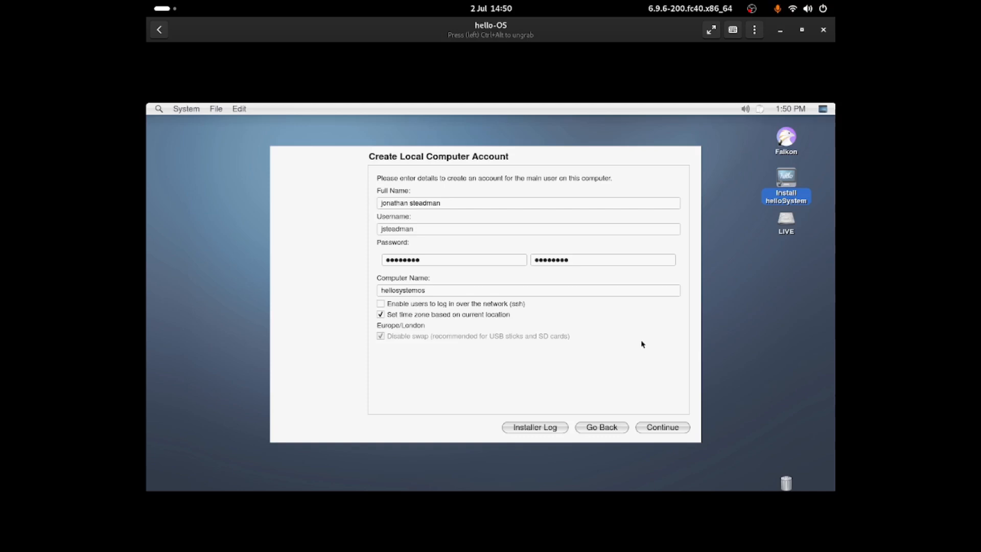
click(664, 426)
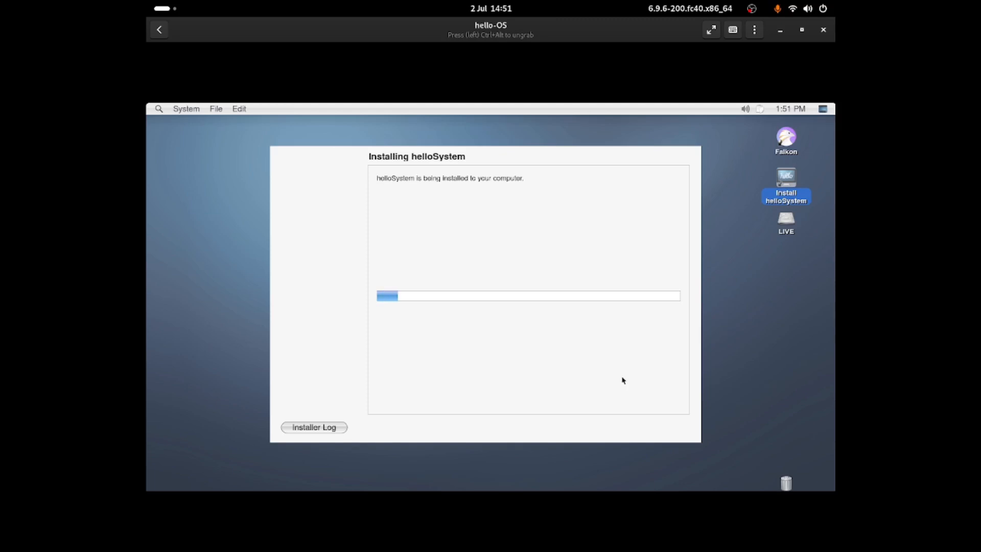
key(ctrl+alt)
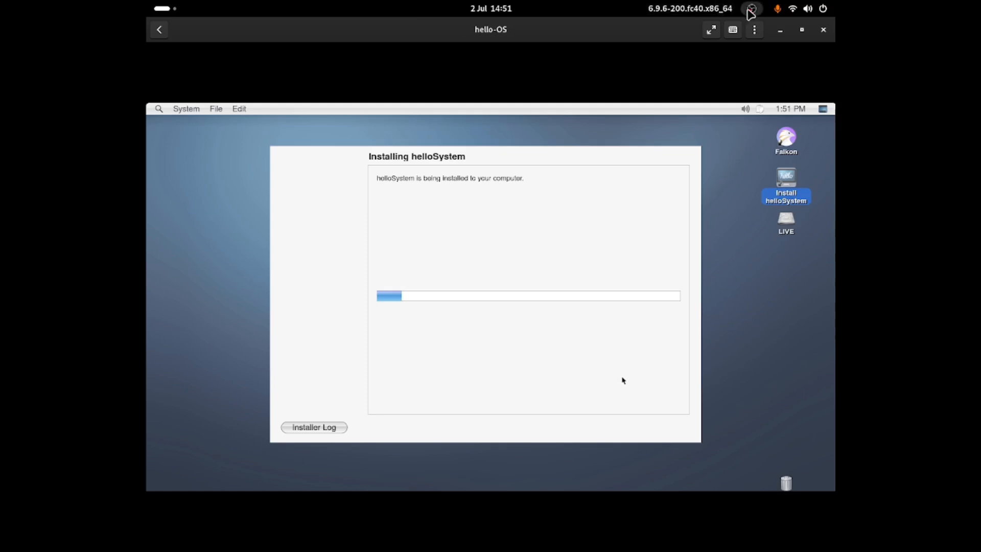
click(751, 9)
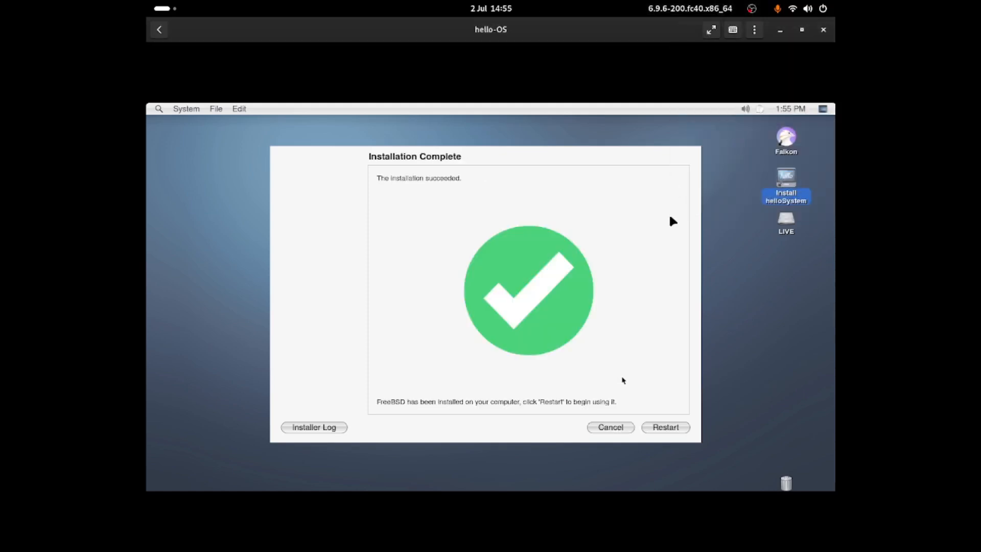
Dismiss Installation Complete without restarting, then browse and close the live desktop's menus
click(539, 291)
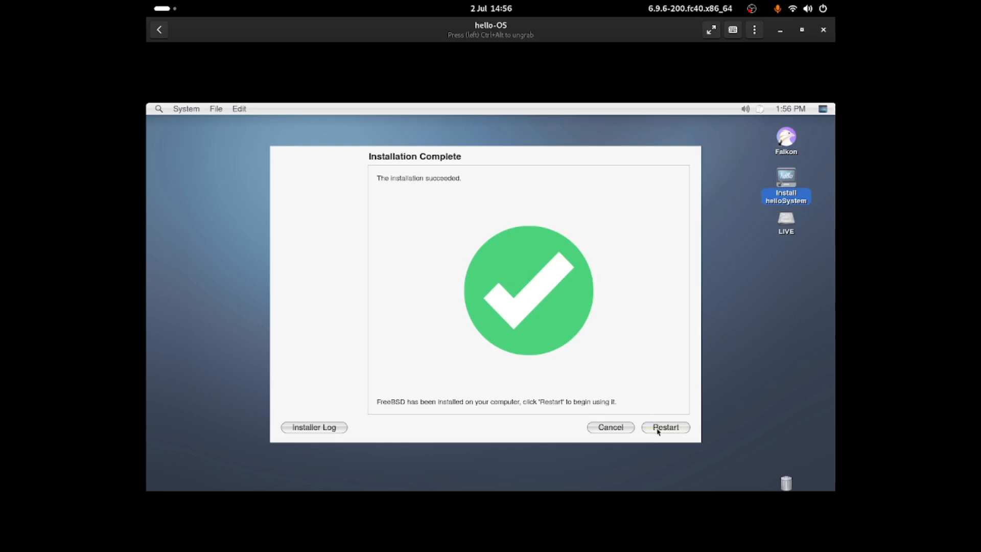
click(630, 428)
click(696, 191)
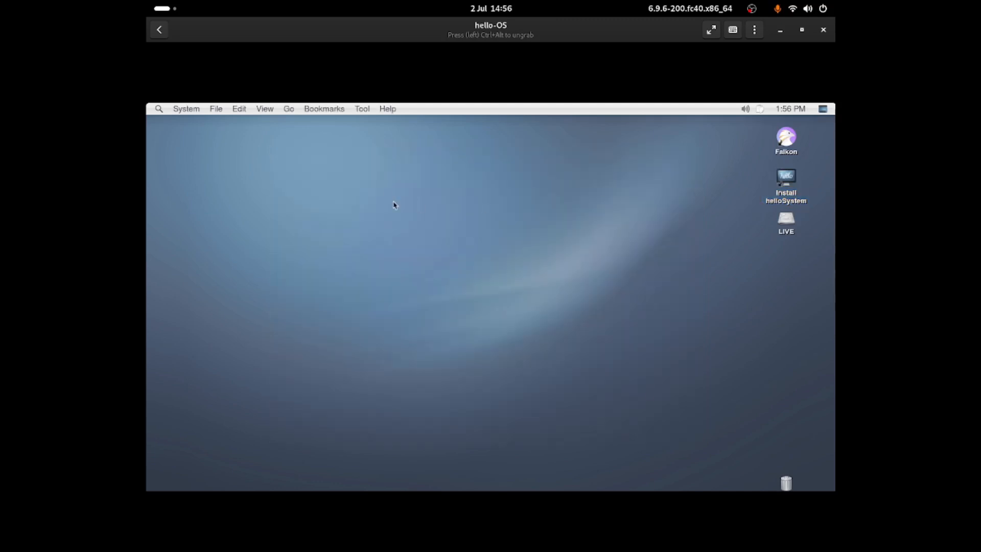
click(386, 109)
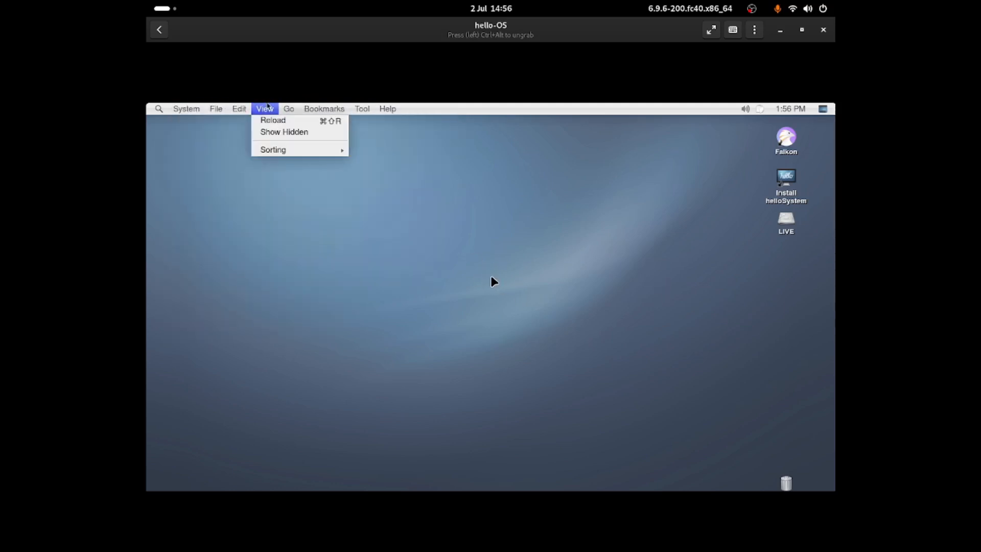
click(645, 298)
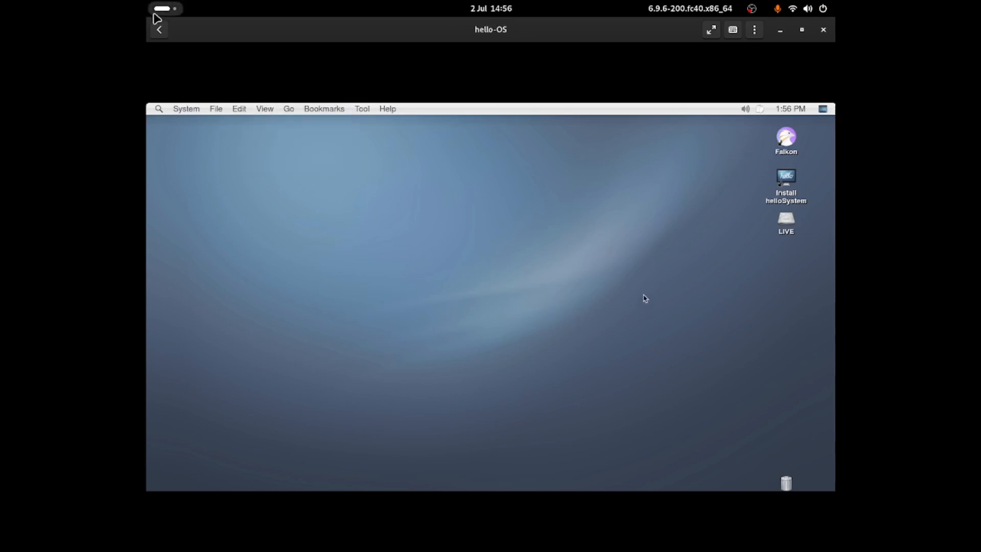
Return to the Boxes grid and force shut down the hello-OS box
click(159, 30)
right_click(731, 306)
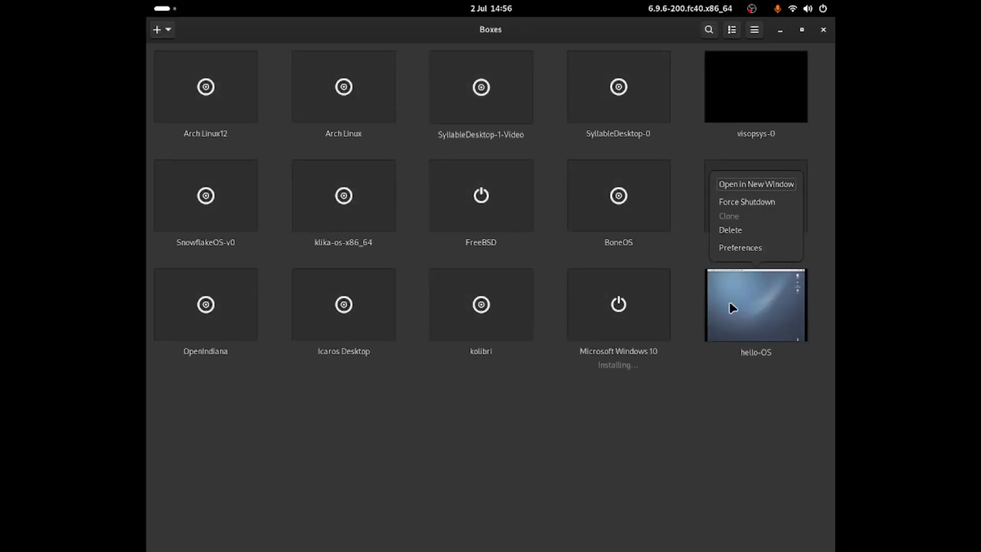
click(729, 212)
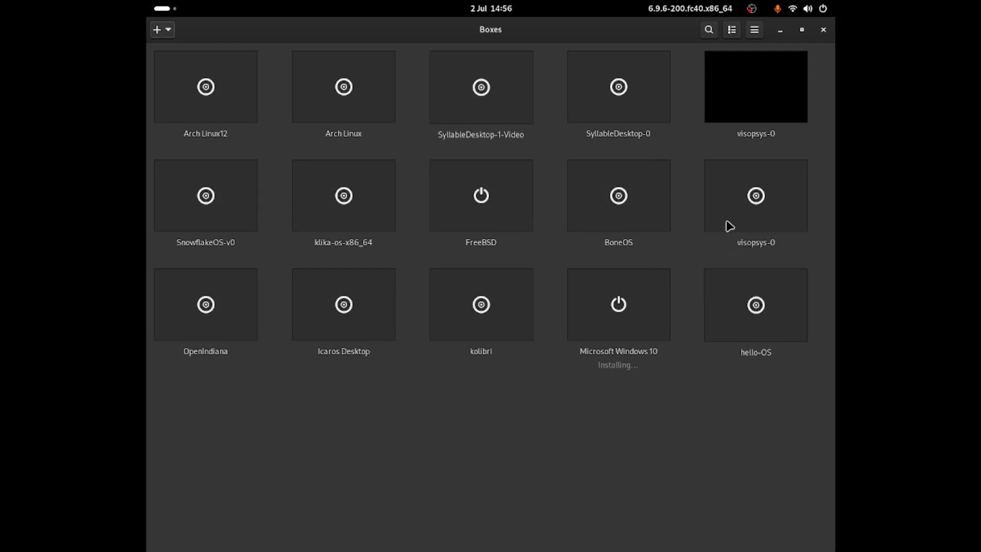
Remove the installer ISO from hello-OS's CD/DVD drive in Devices & Shares preferences
right_click(751, 310)
click(745, 250)
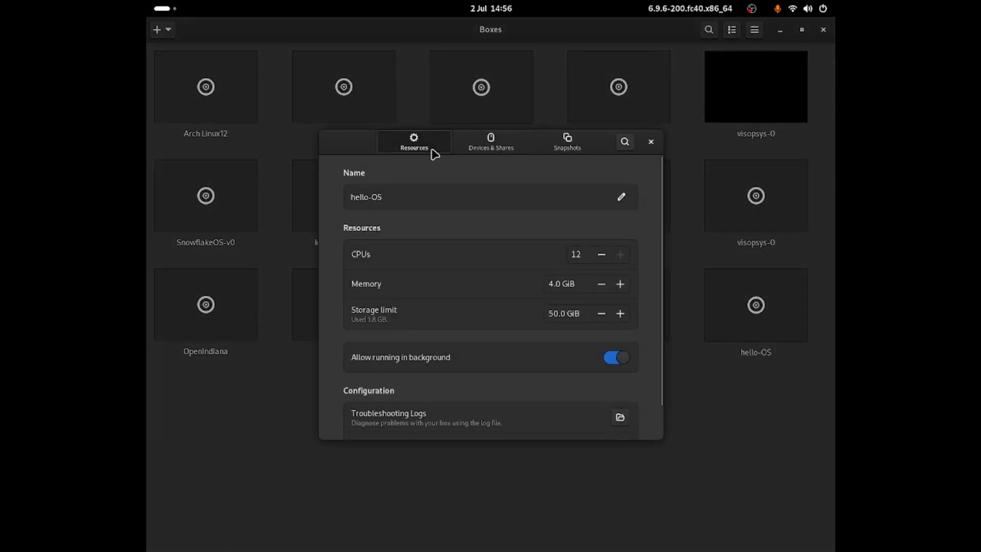
click(474, 154)
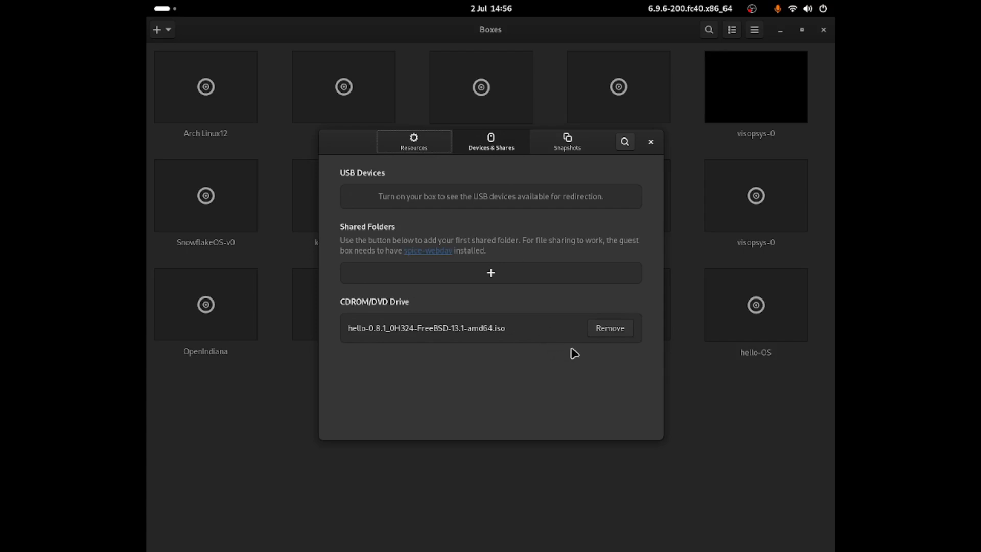
click(601, 330)
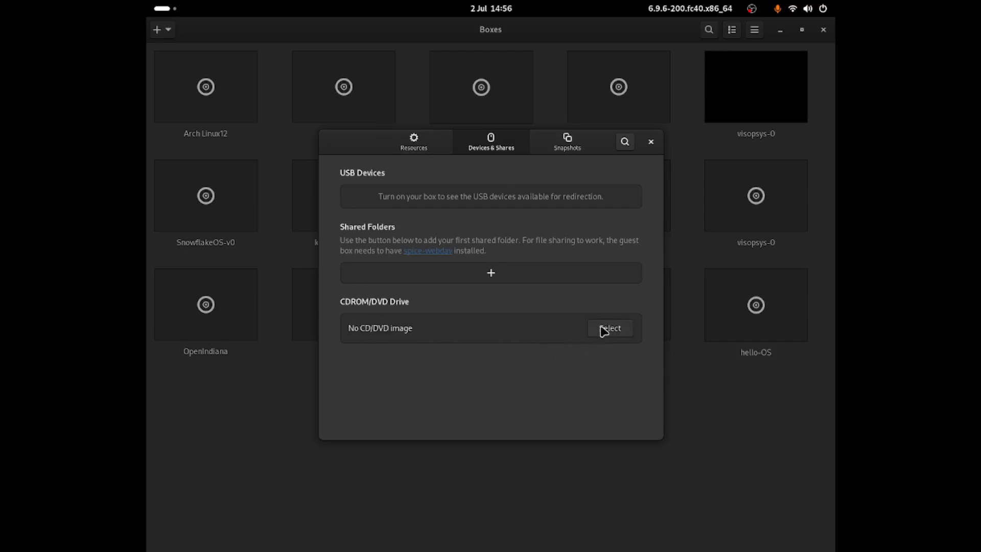
click(649, 144)
Boot the hello-OS box, capture input in the VM, and pick English as the main language
click(748, 332)
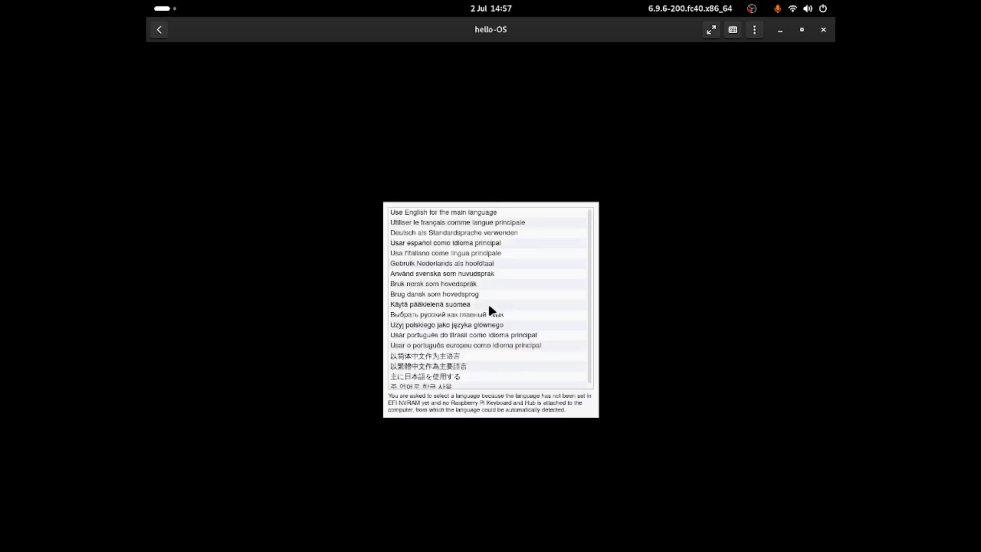
click(489, 306)
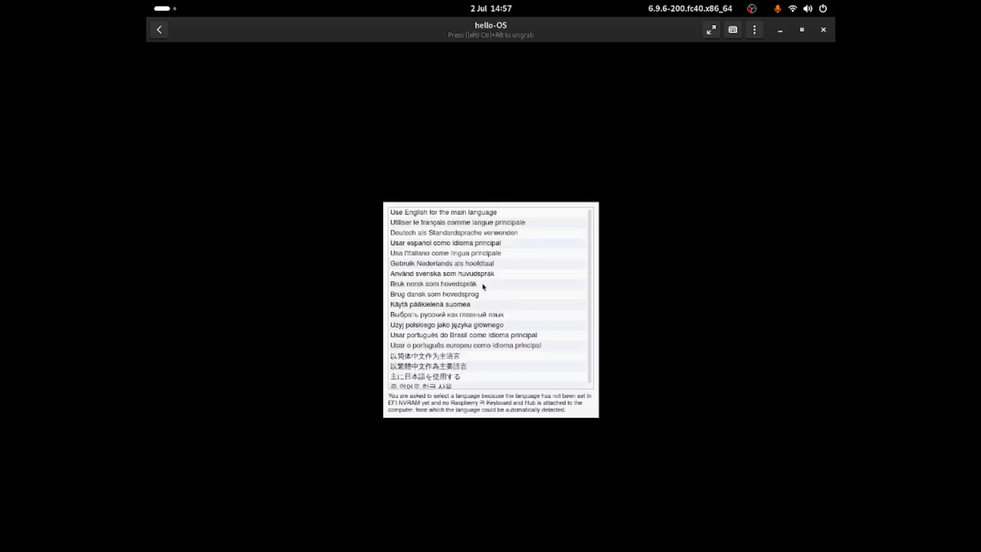
click(432, 214)
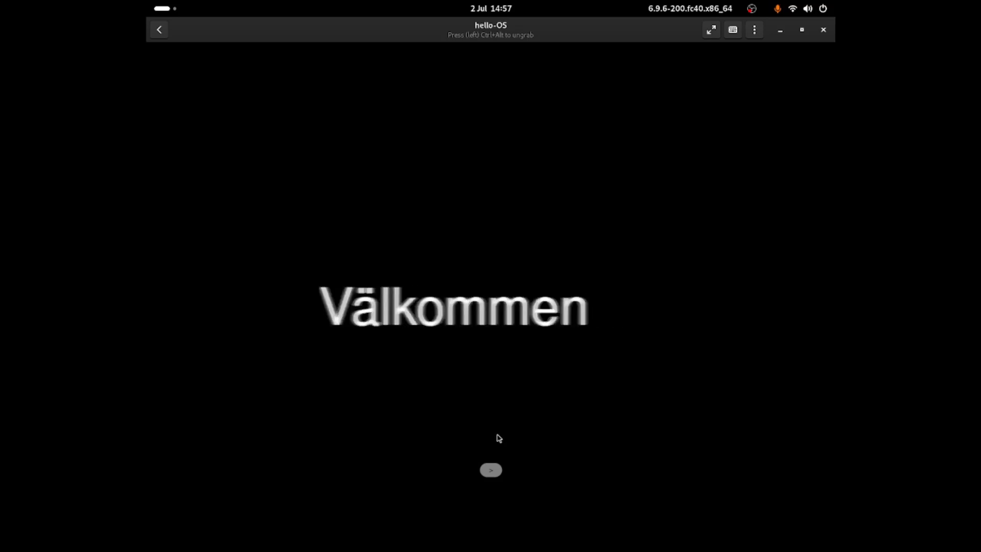
Move past the greeting and dismiss the virtual-machine and EFI-mode warnings
click(495, 470)
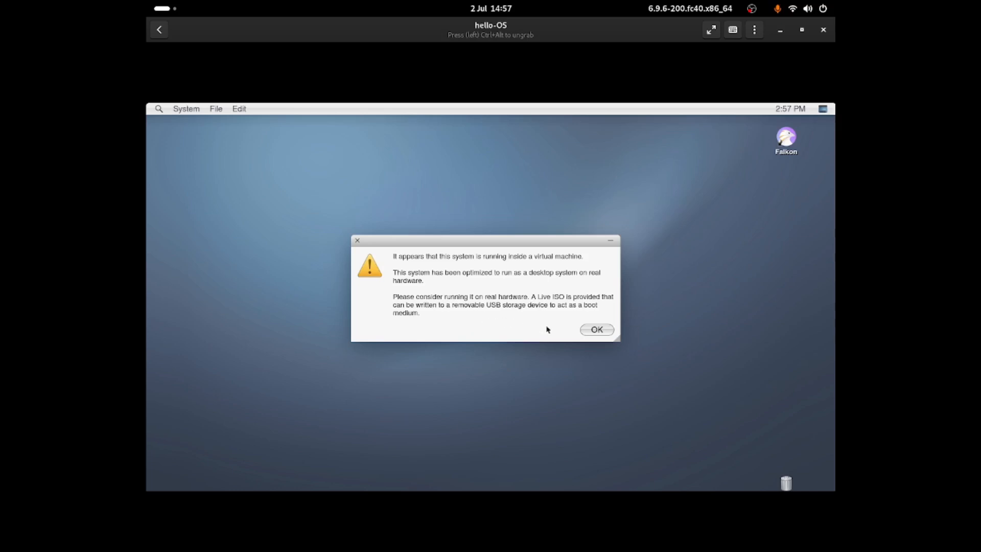
click(587, 331)
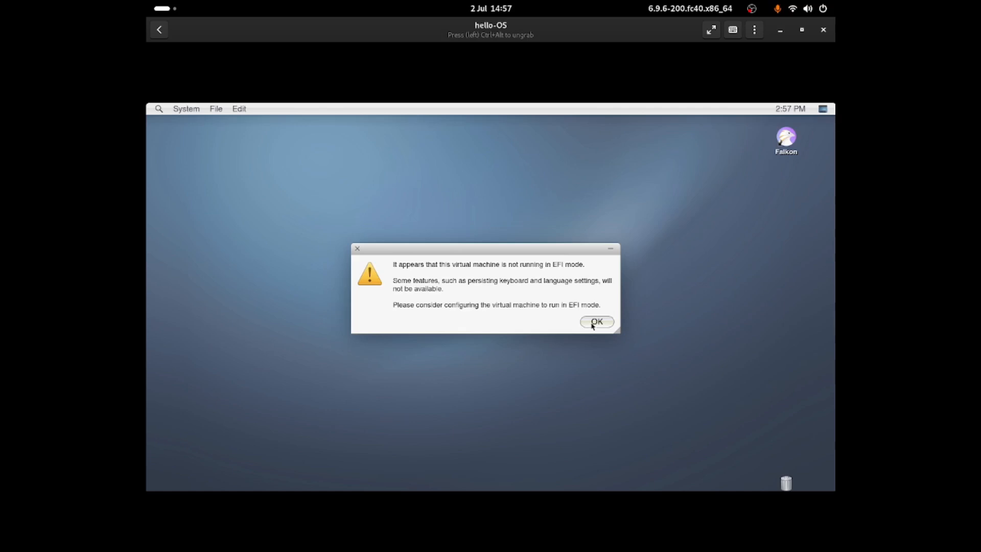
click(594, 324)
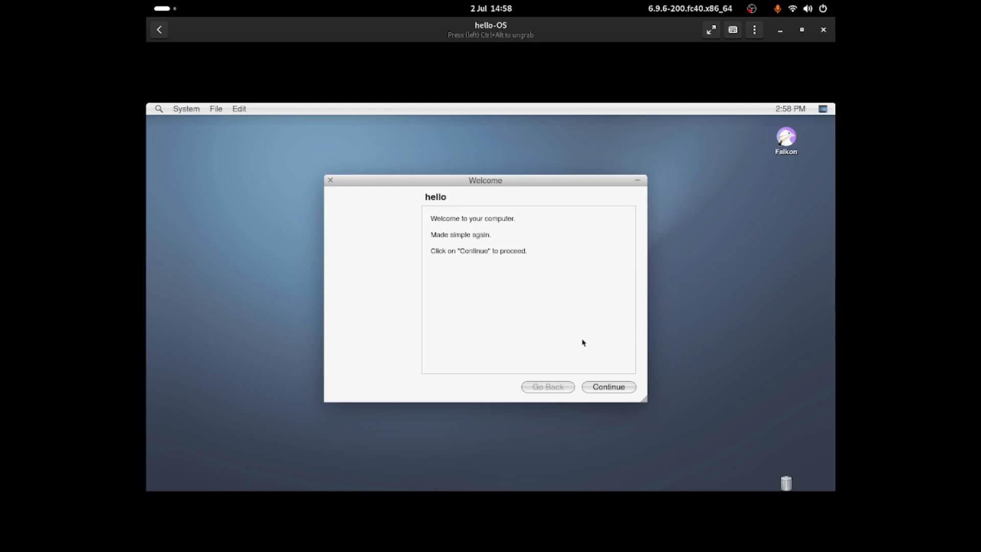
Continue through the hello, 'You are in Command' and 'That's it' pages, then close Welcome
click(605, 386)
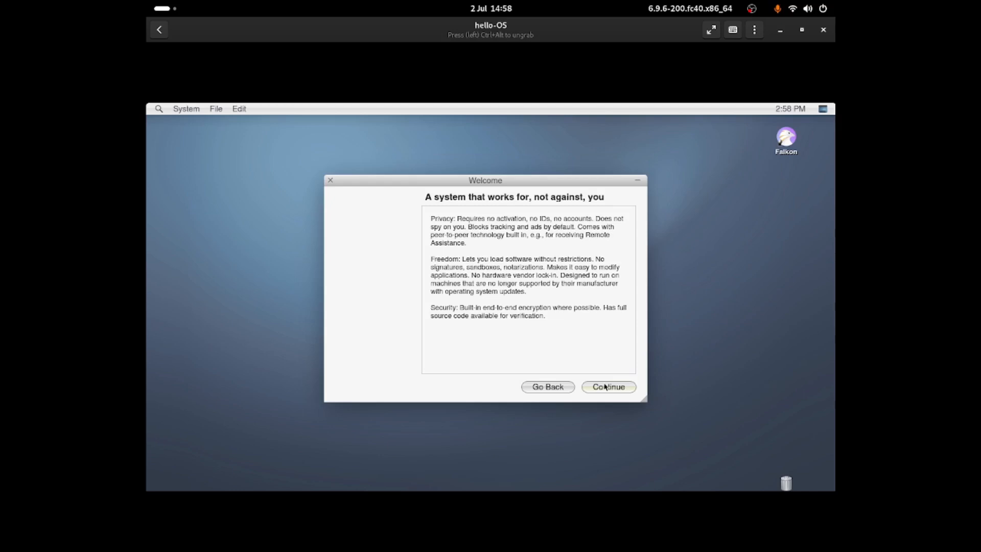
click(606, 386)
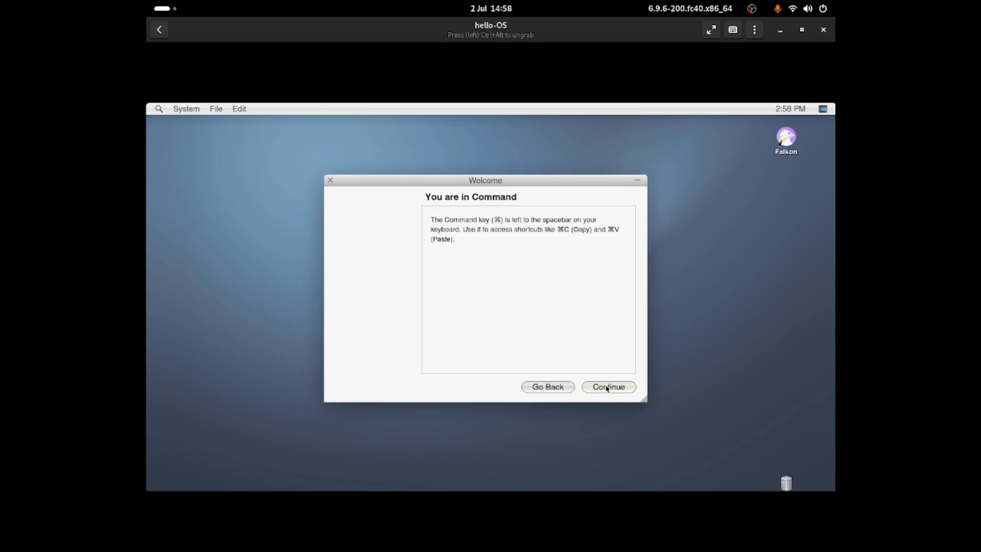
click(607, 388)
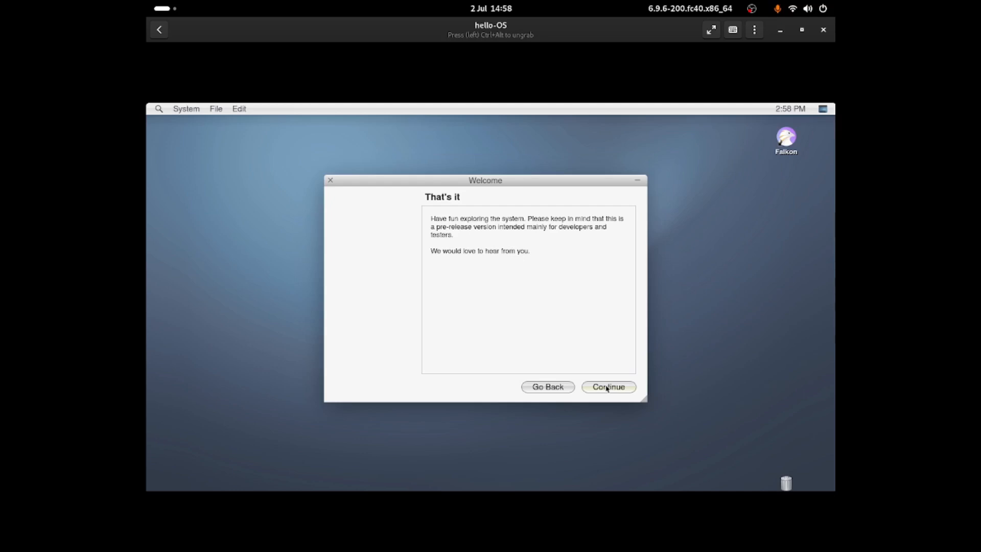
click(607, 388)
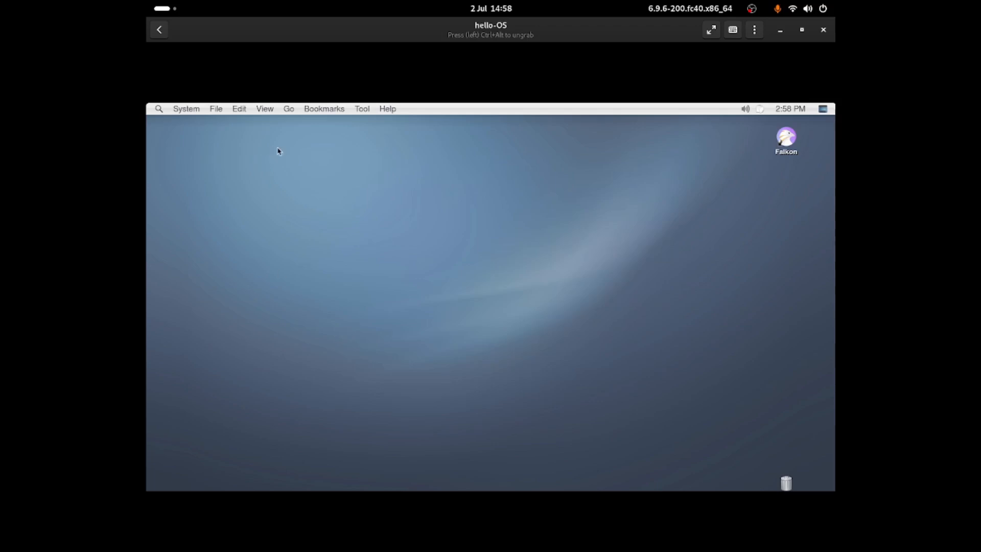
Open the Applications folder from Bookmarks and select its Developer and Graphics folders
click(306, 110)
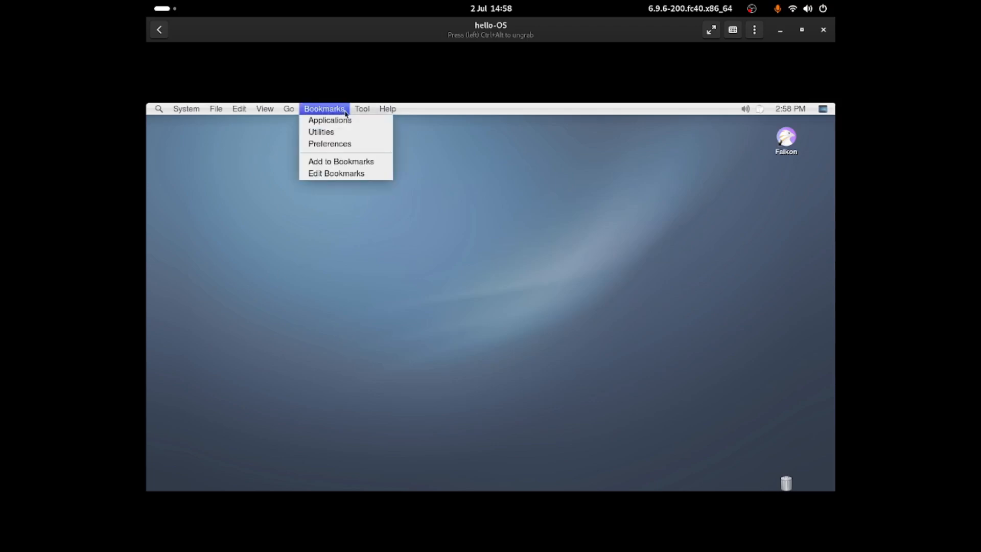
click(337, 120)
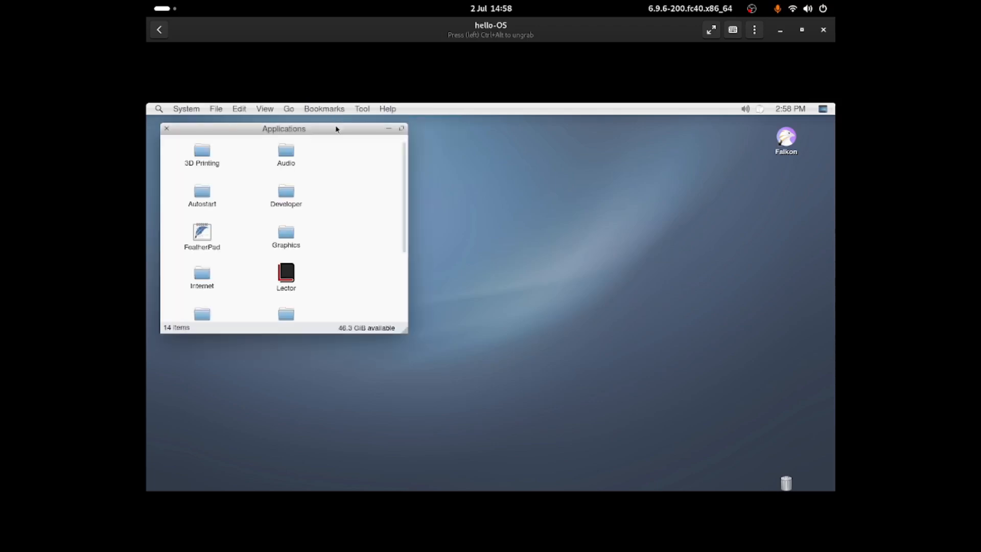
drag(335, 129, 415, 129)
scroll(337, 210, down, 3)
scroll(339, 211, up, 3)
click(339, 212)
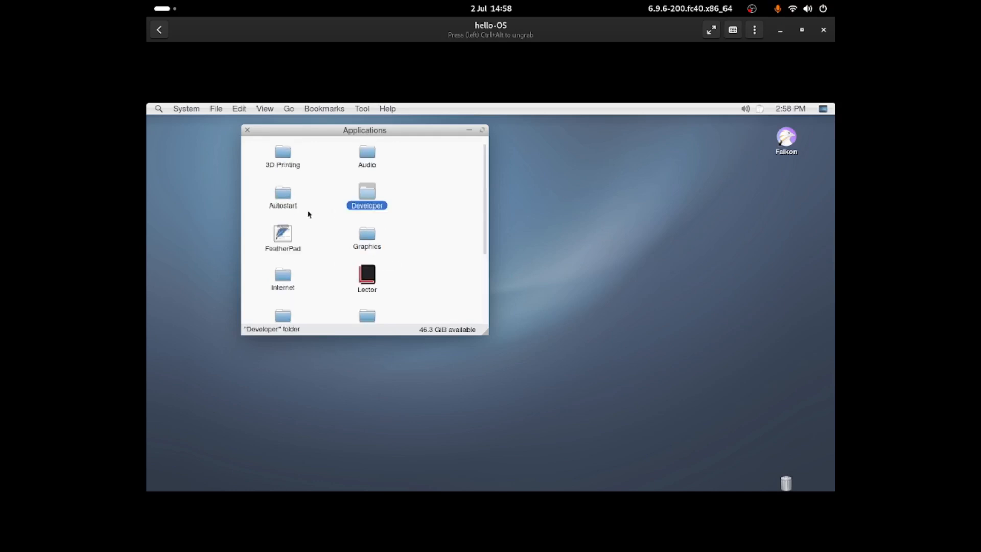
drag(339, 137, 471, 147)
scroll(483, 231, down, 3)
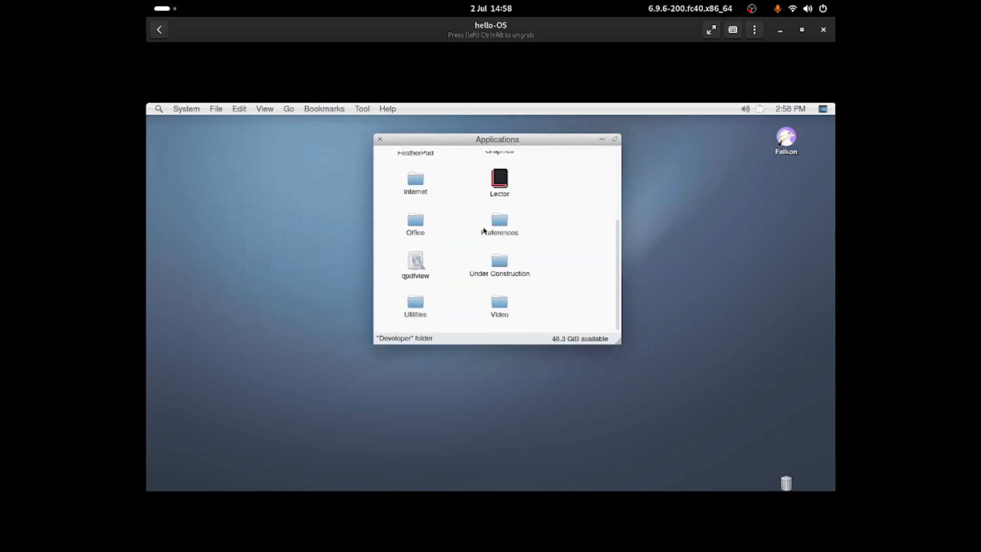
scroll(485, 256, up, 3)
click(487, 256)
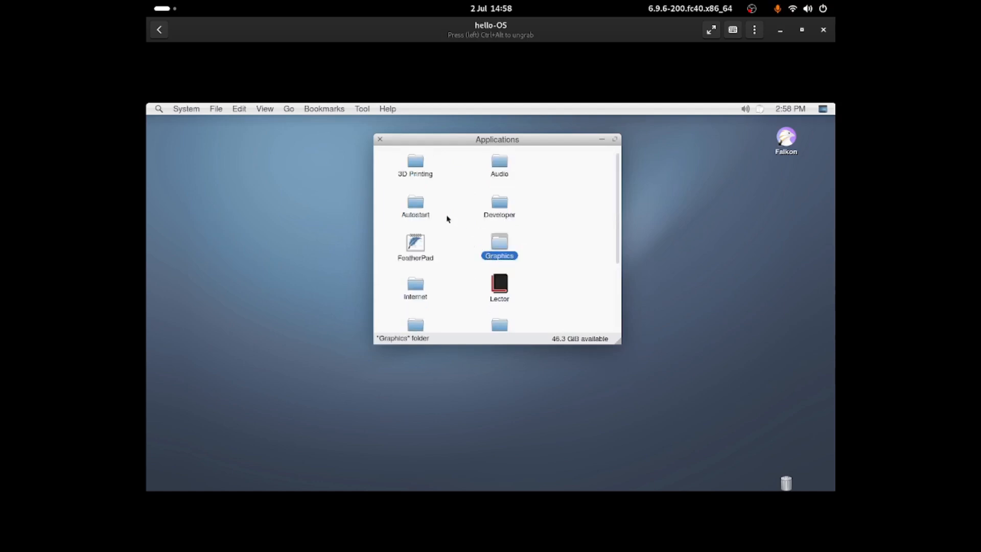
Open, reposition and close the 3D Printing and Developer folder windows
double_click(421, 172)
drag(339, 146, 616, 236)
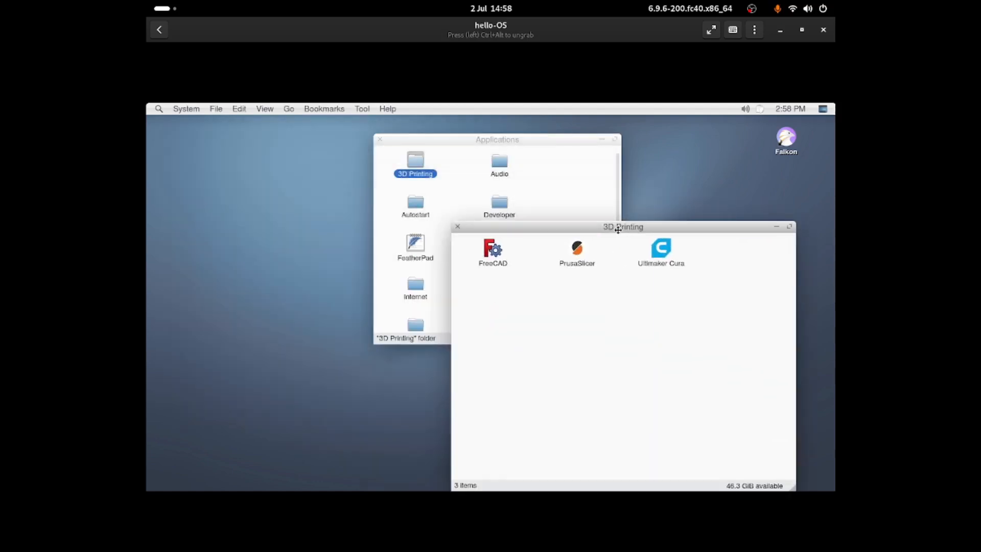
click(458, 227)
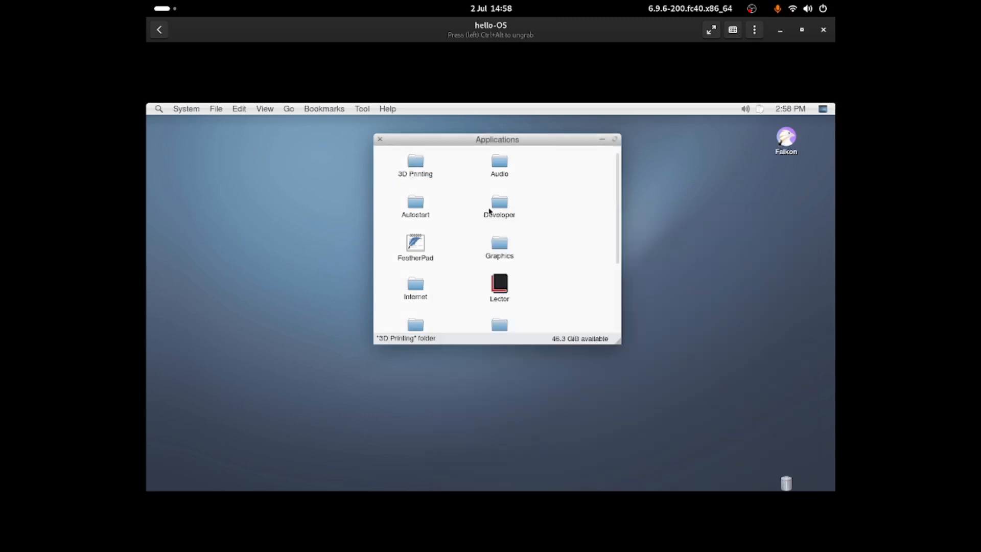
double_click(489, 211)
drag(338, 144, 561, 193)
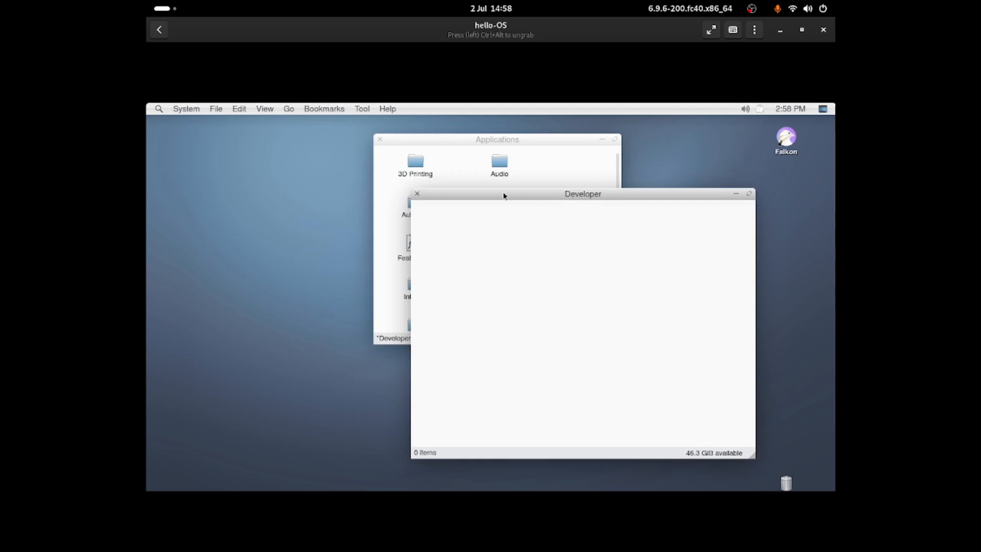
click(420, 195)
Reopen the empty Developer folder, close it, then open the Graphics folder
click(465, 239)
click(493, 216)
double_click(494, 217)
click(417, 195)
scroll(446, 232, down, 3)
scroll(470, 226, up, 3)
double_click(495, 243)
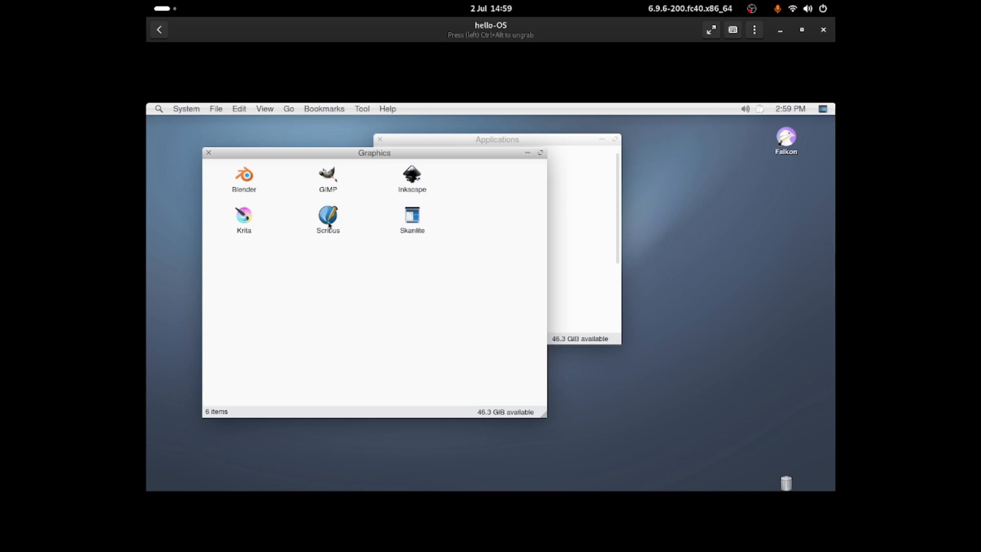
Launch Blender, agree to download it, and authorize with the administrator password
double_click(247, 186)
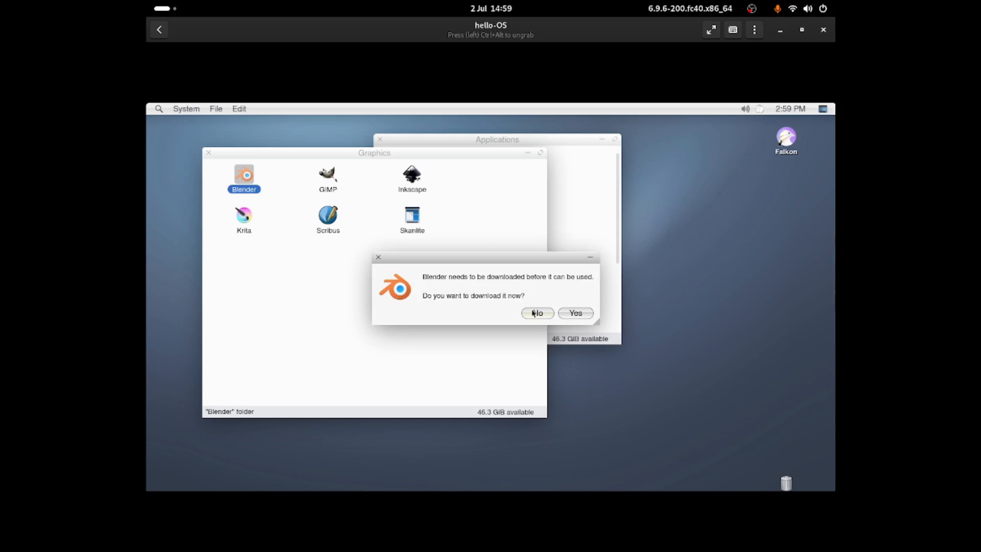
click(561, 315)
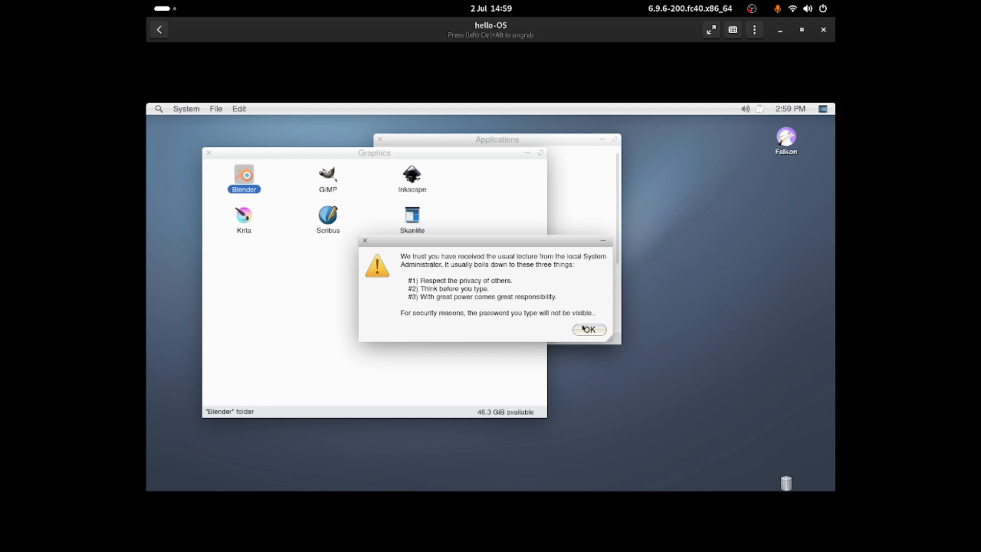
click(588, 330)
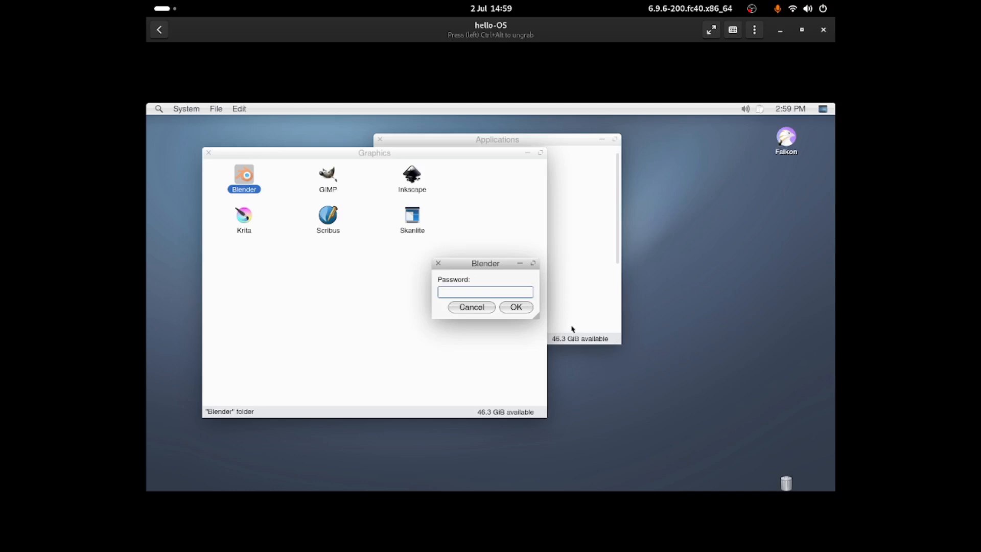
text(••••••••)
key(Return)
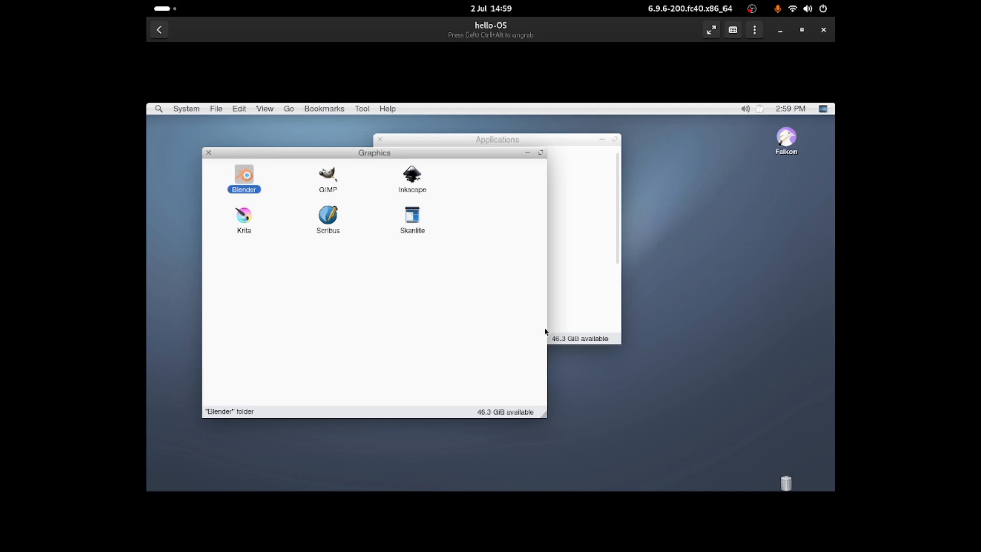
Move the Graphics window to the right and try launching Blender again
drag(393, 154, 578, 171)
double_click(432, 202)
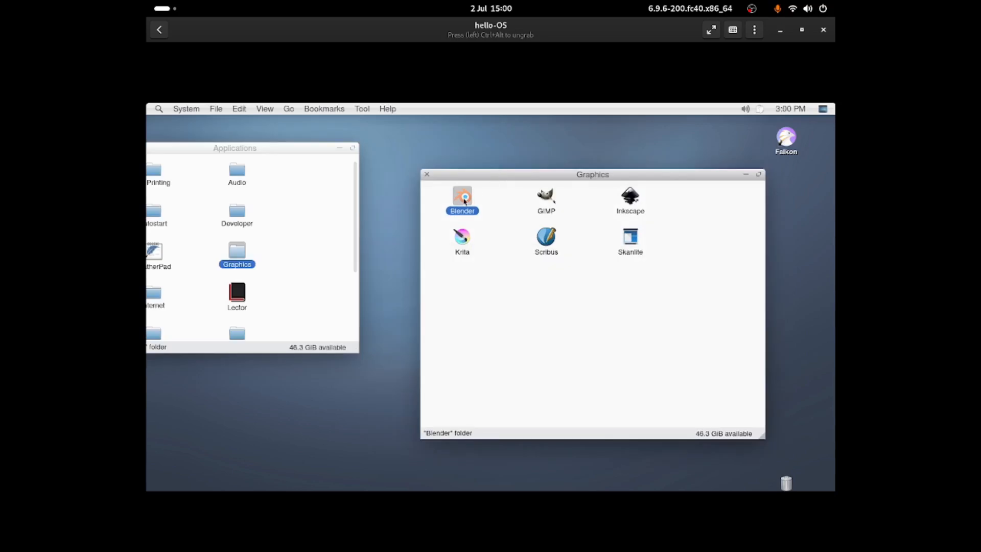
click(489, 295)
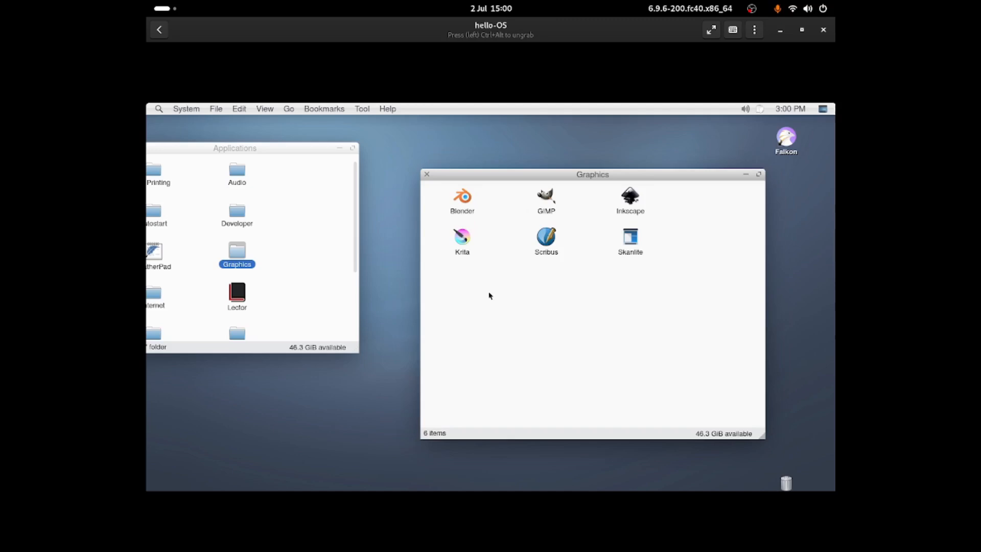